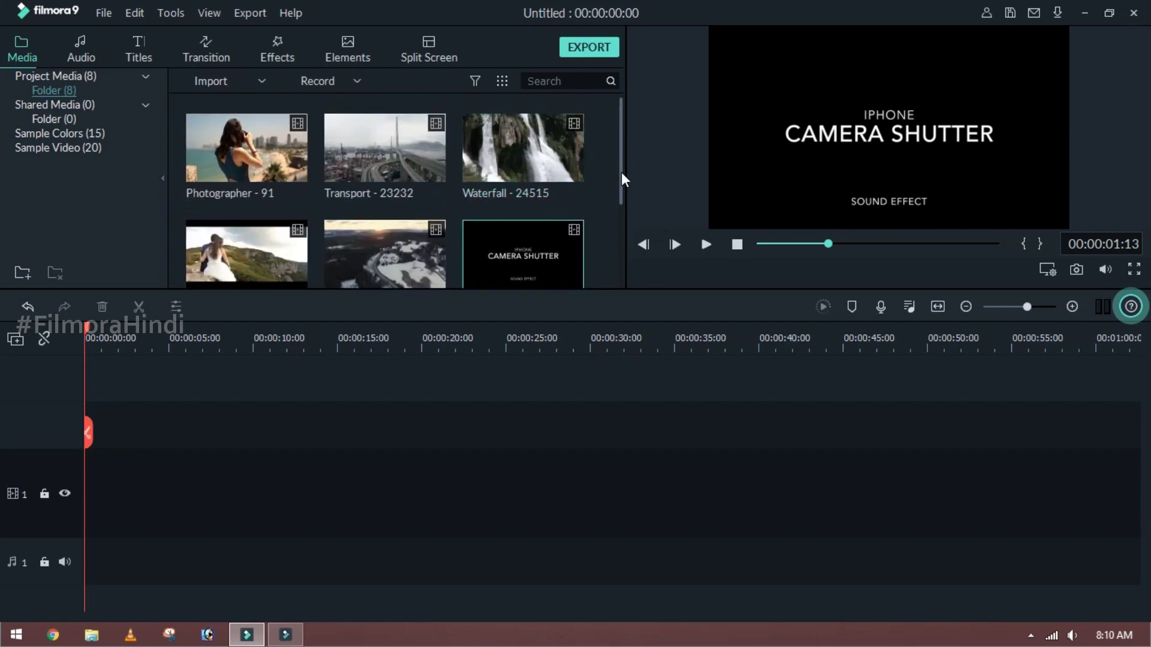
- Add the Photographer - 91 clip to the start of video track 1, keeping the project settings at 1920 x 1080 25fps
drag(293, 159, 84, 468)
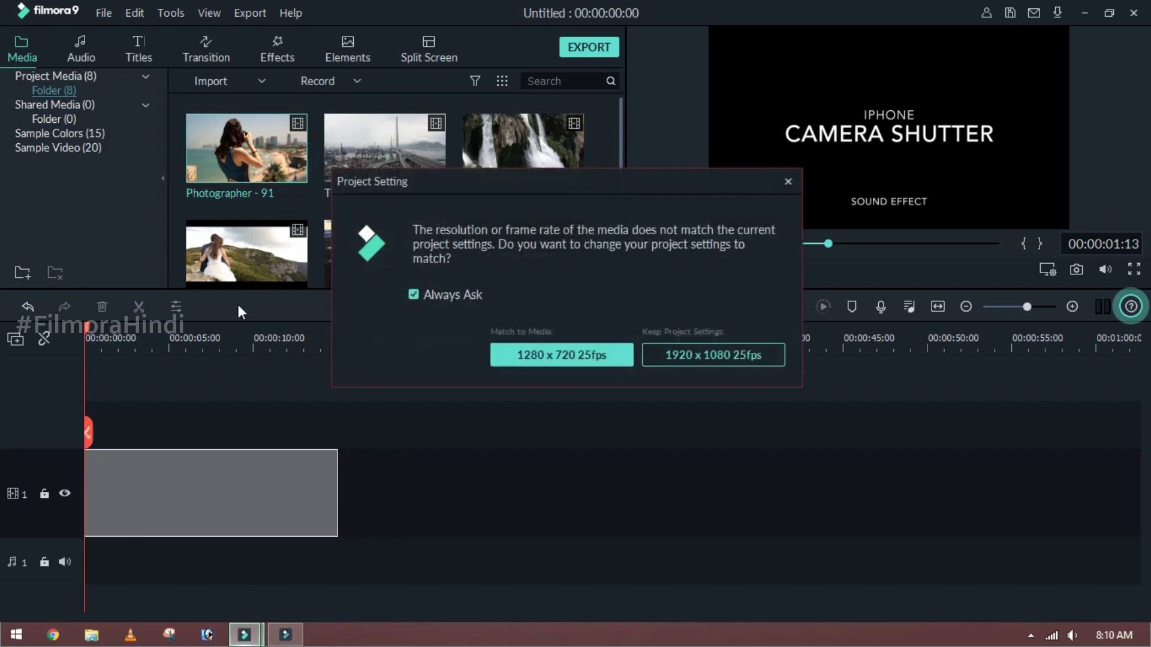
click(709, 354)
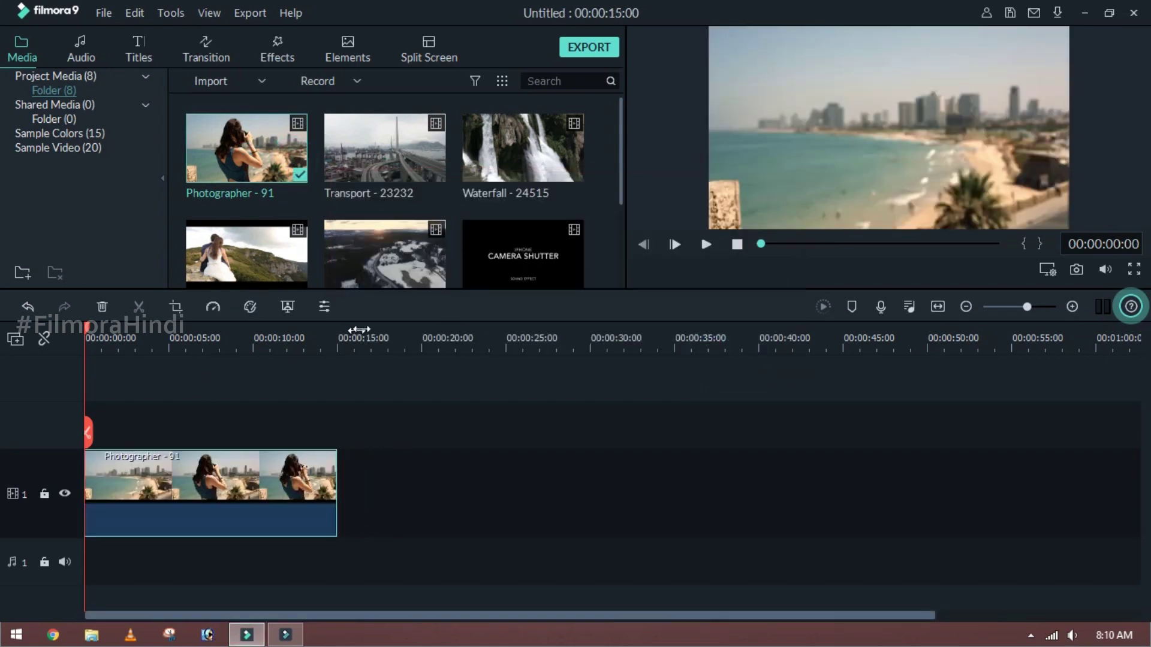
drag(633, 288, 631, 275)
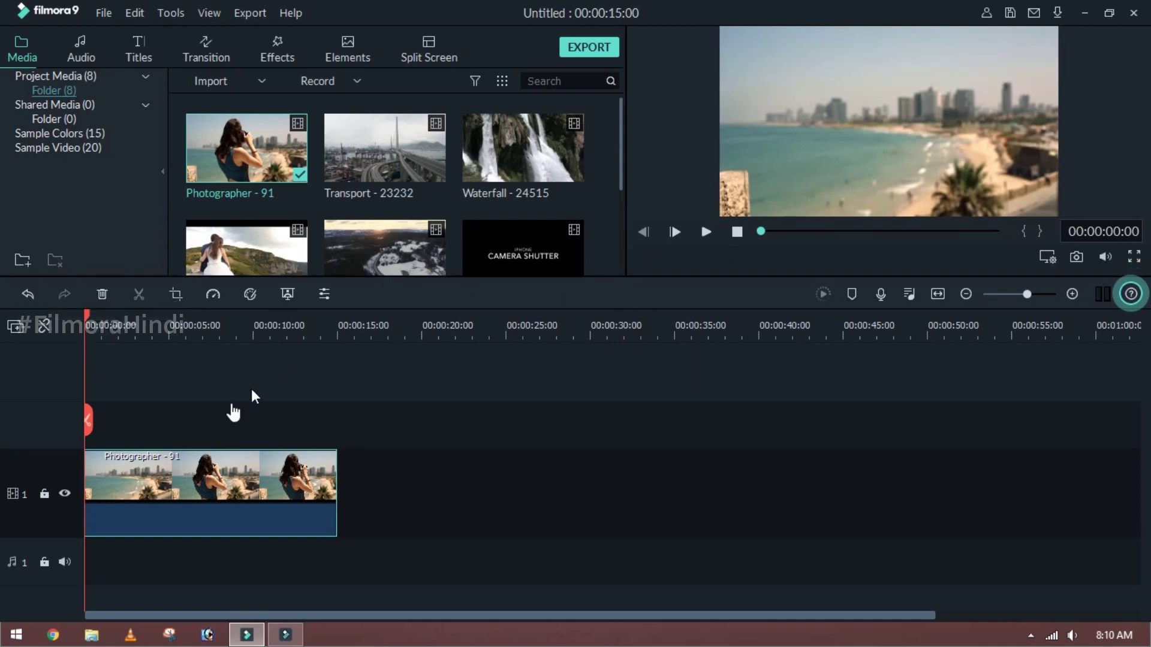
- Split the Photographer - 91 clip at 00:00:01:17 and delete the part before the cut
click(139, 324)
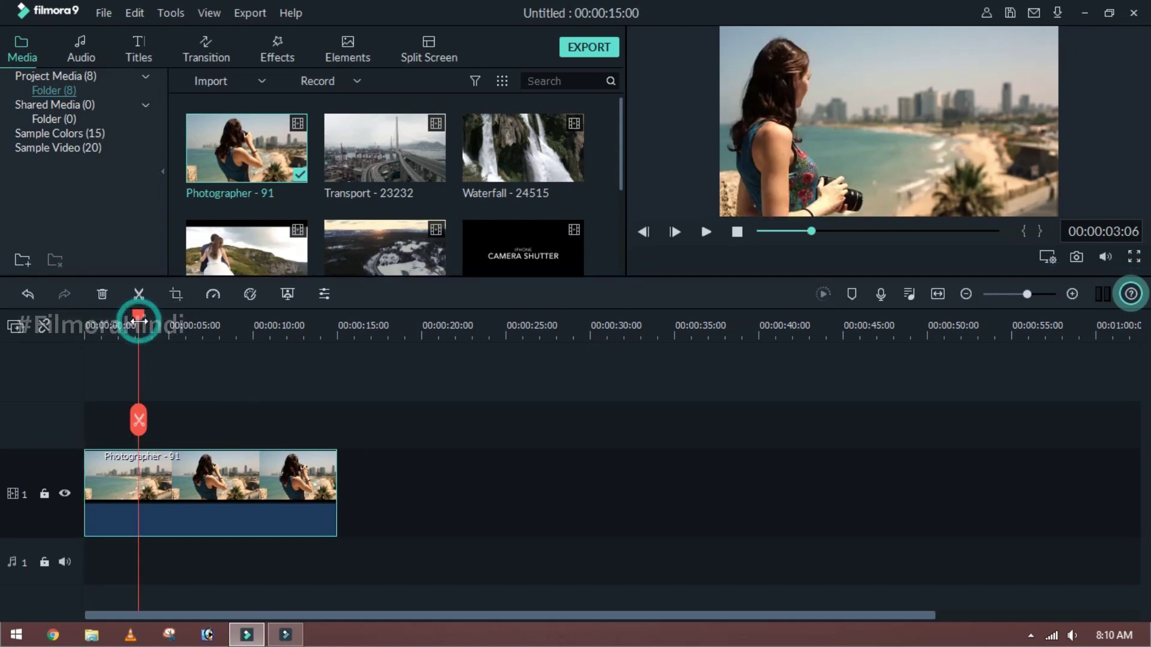
drag(141, 311, 113, 312)
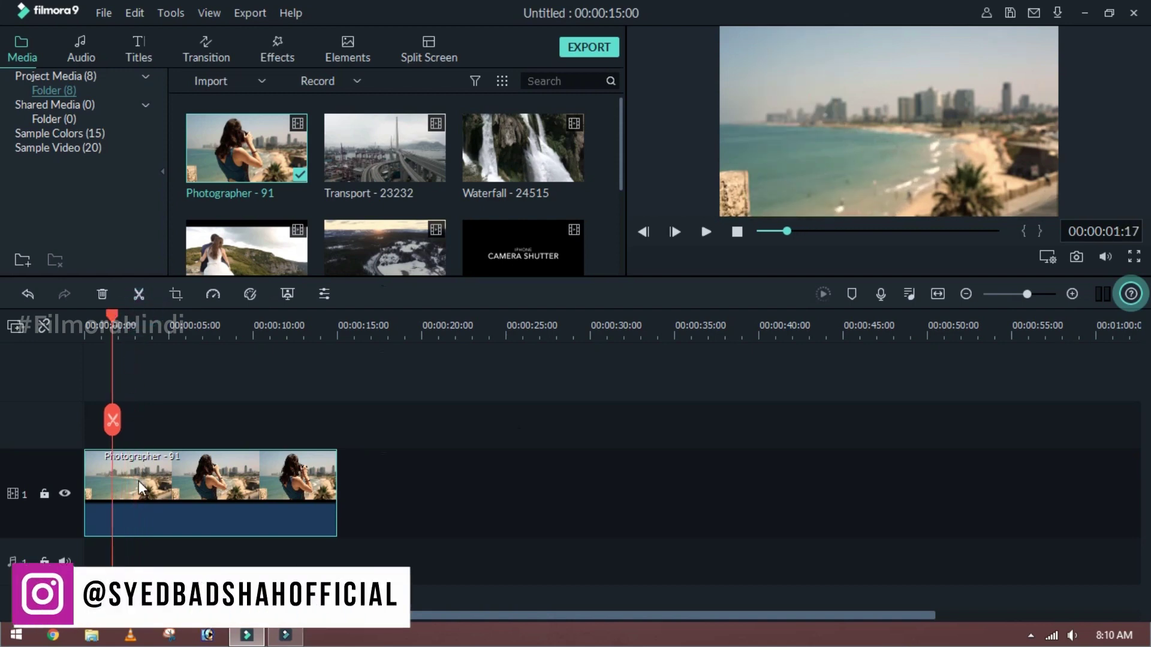
click(108, 418)
click(96, 472)
key(Delete)
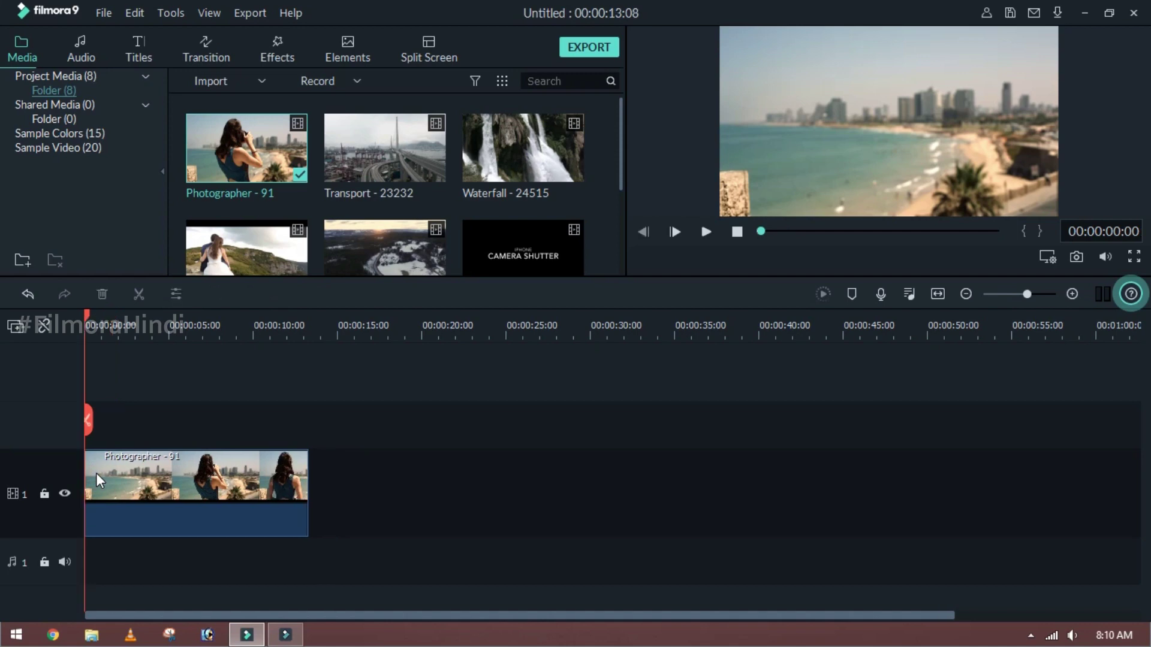
- Play the Photographer clip to the moment the woman raises her camera, split it at 00:00:06:10 and delete the remainder
key(space)
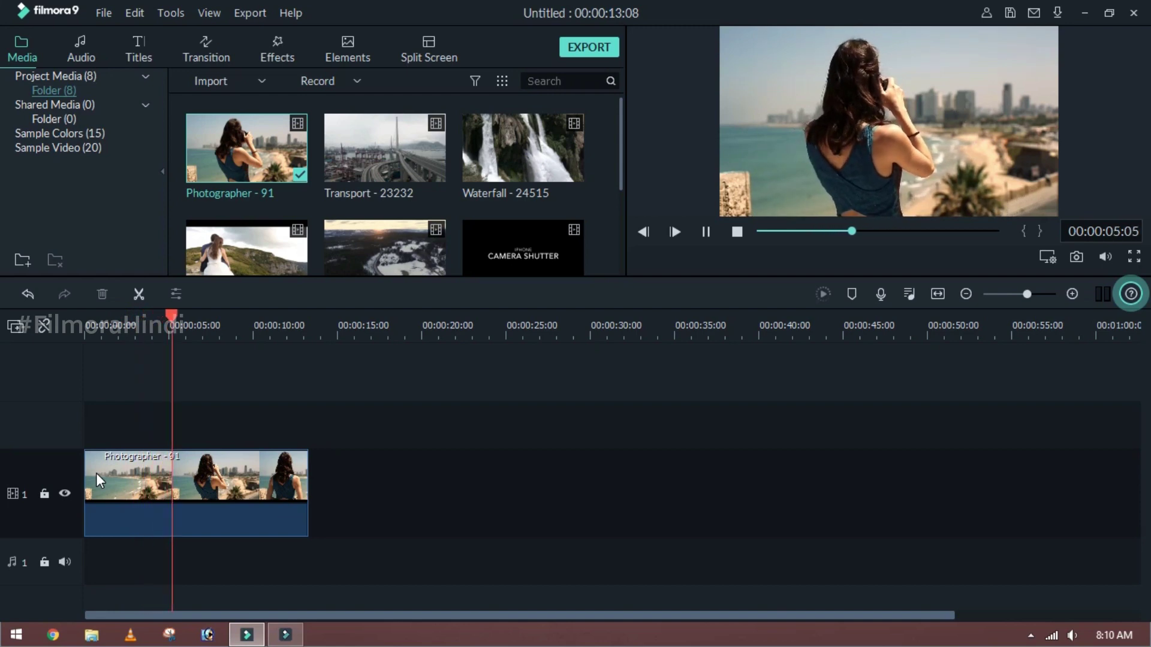
key(space)
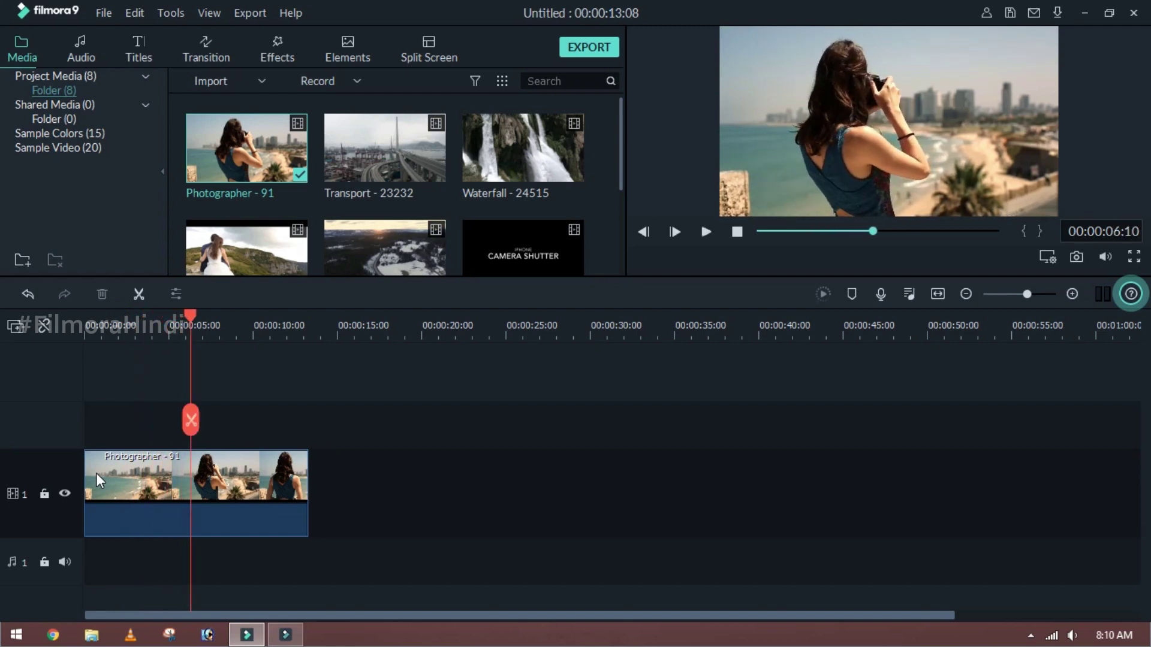
click(210, 469)
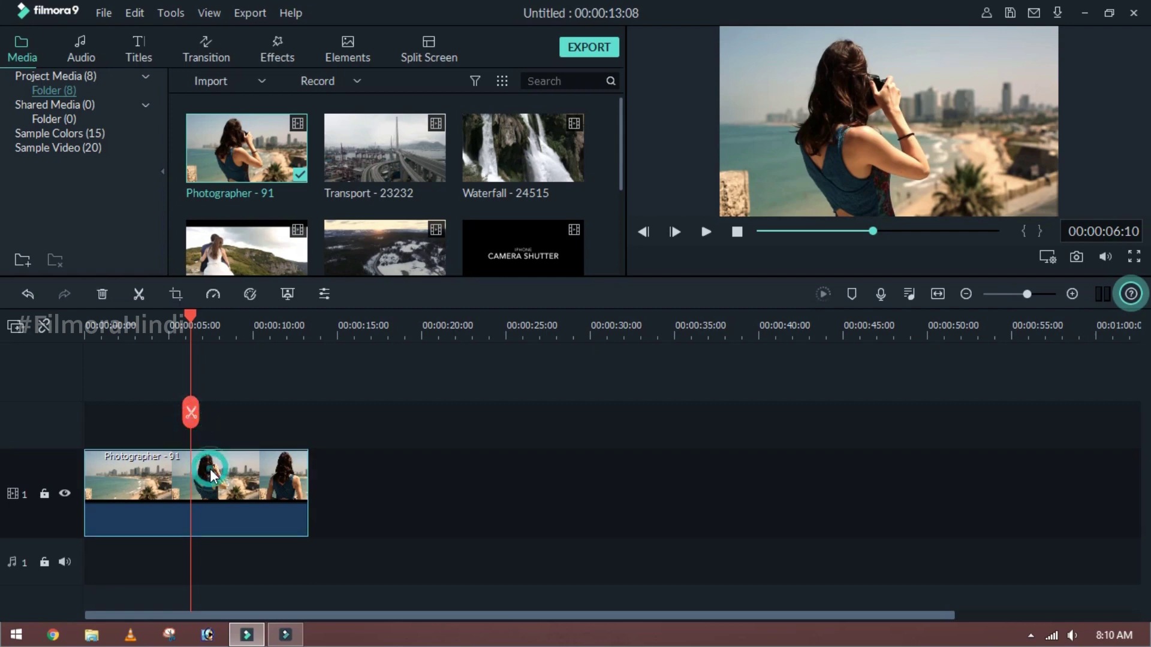
key(ctrl+b)
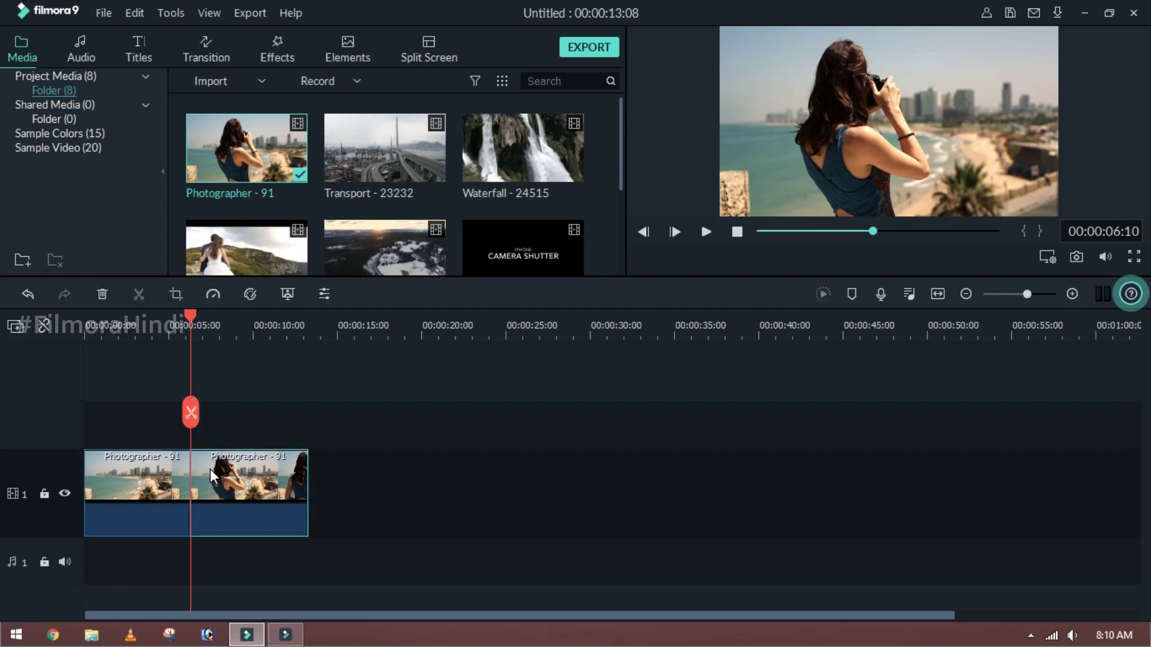
key(Delete)
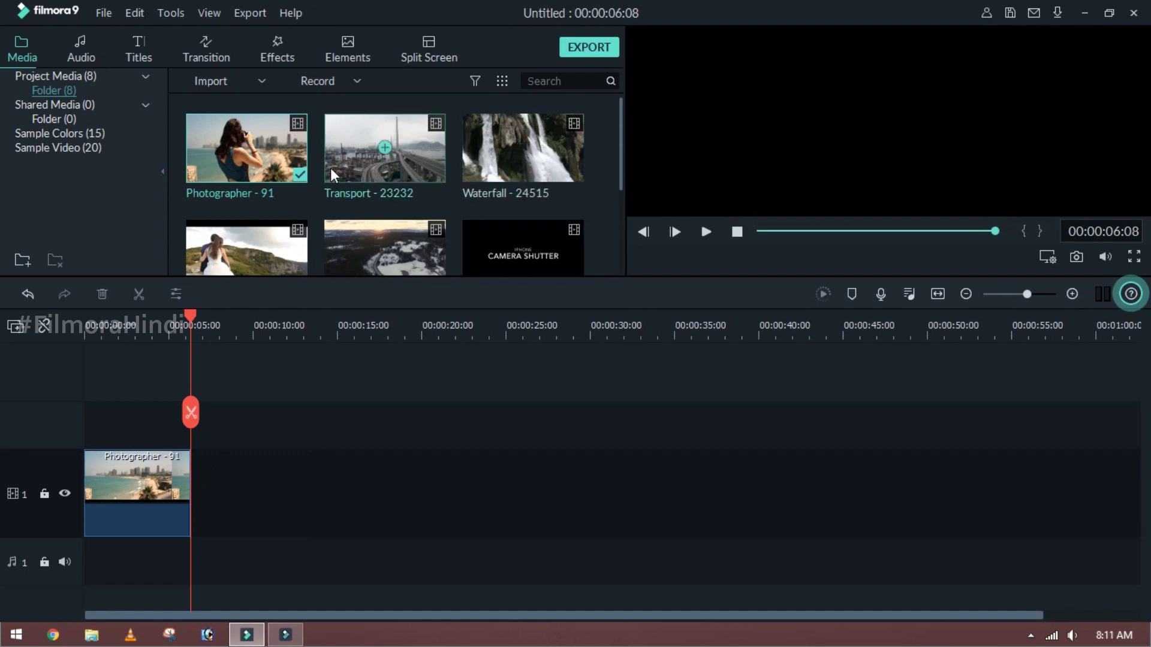
- Place the Transport - 23232 clip directly after the Photographer clip on video track 1 and preview it
drag(331, 174, 201, 478)
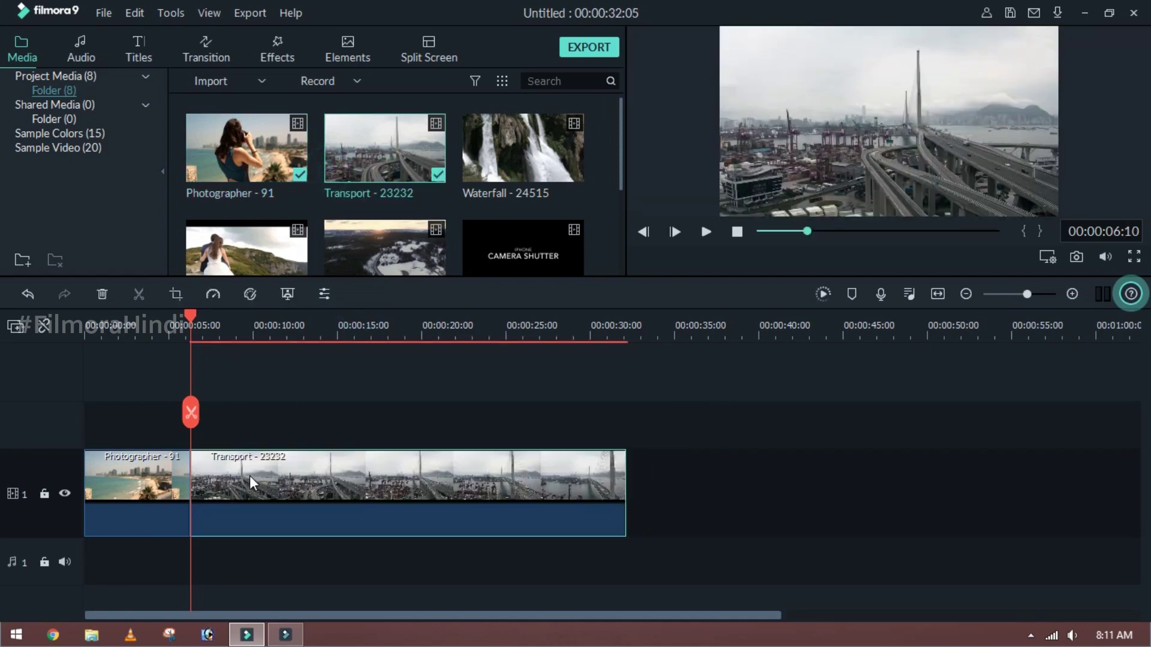
key(space)
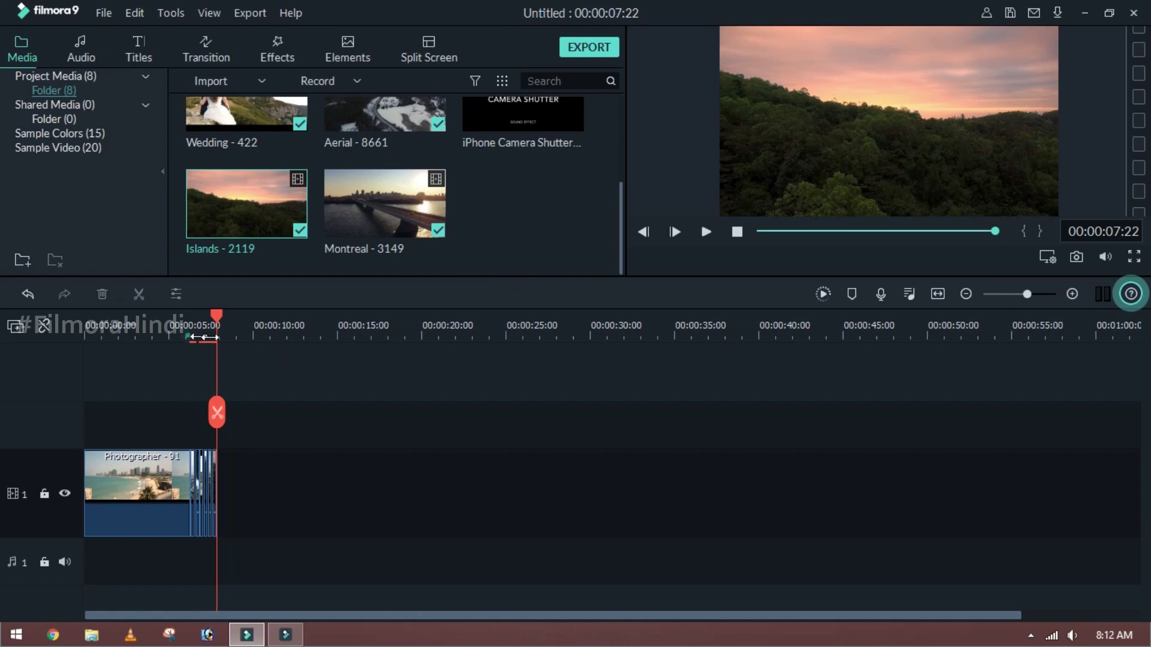
- Add the Flash transition from the Basic category at each of the cuts between the clips on video track 1
scroll(216, 345, up, 3)
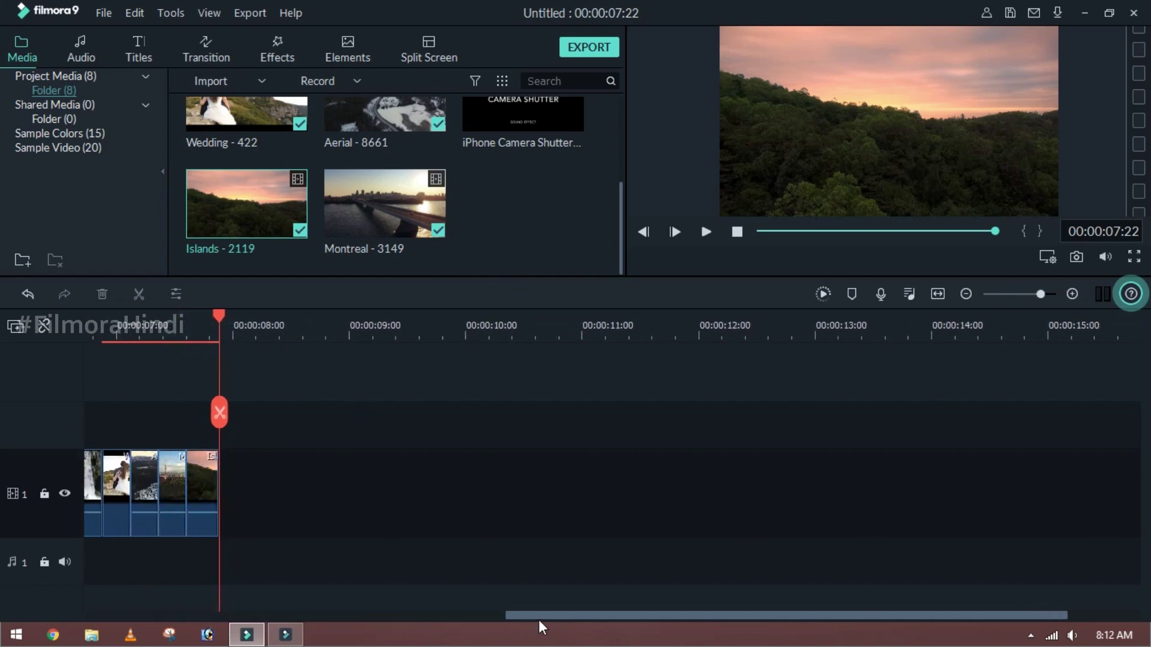
drag(539, 619, 333, 620)
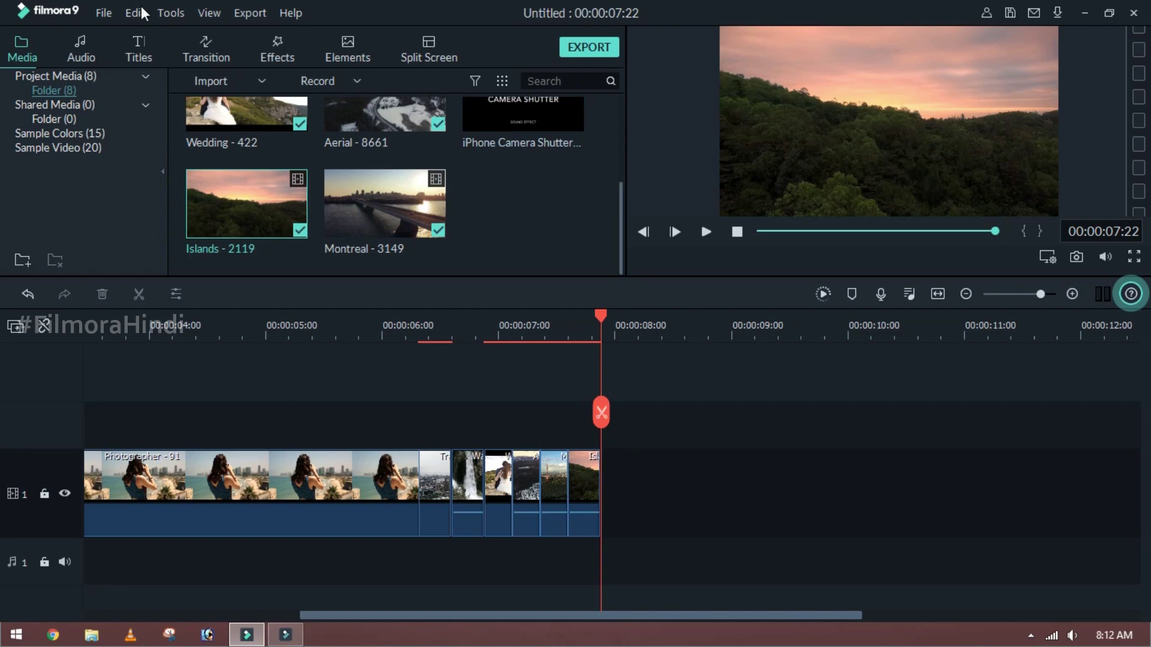
click(203, 55)
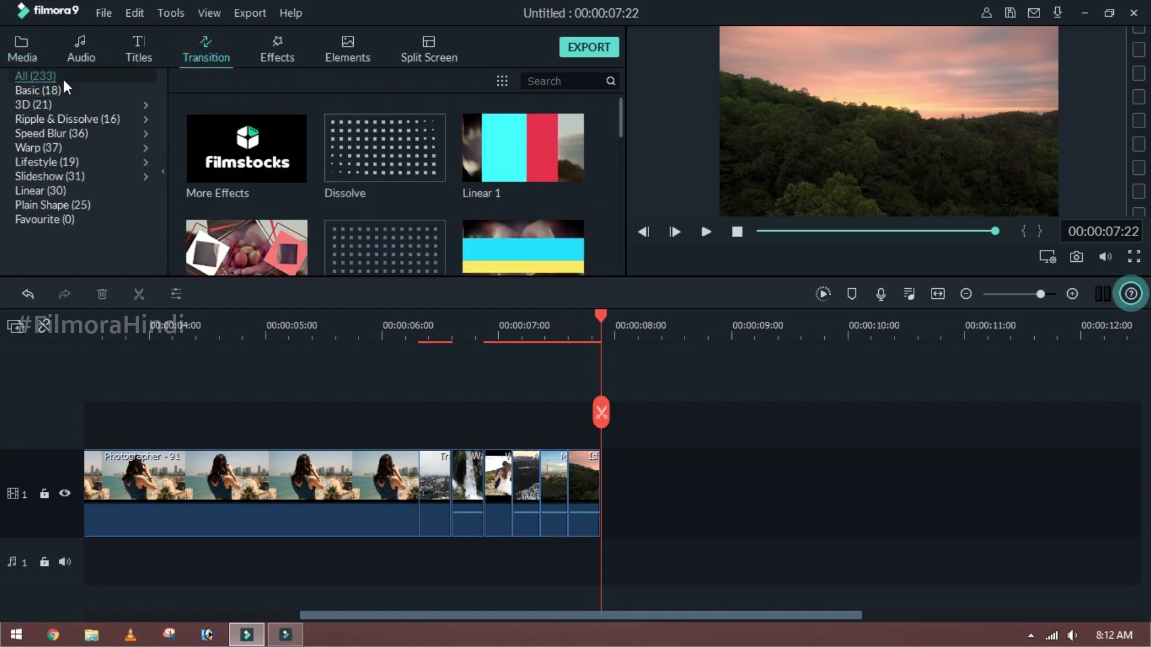
click(51, 89)
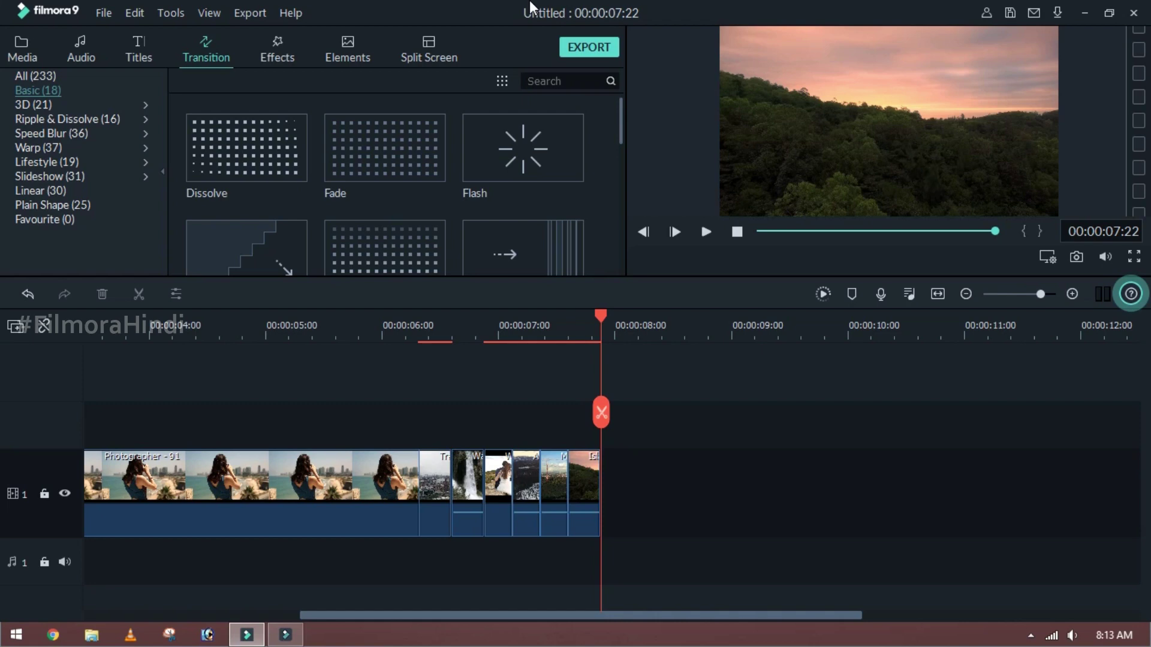
drag(477, 168, 409, 465)
drag(501, 157, 444, 464)
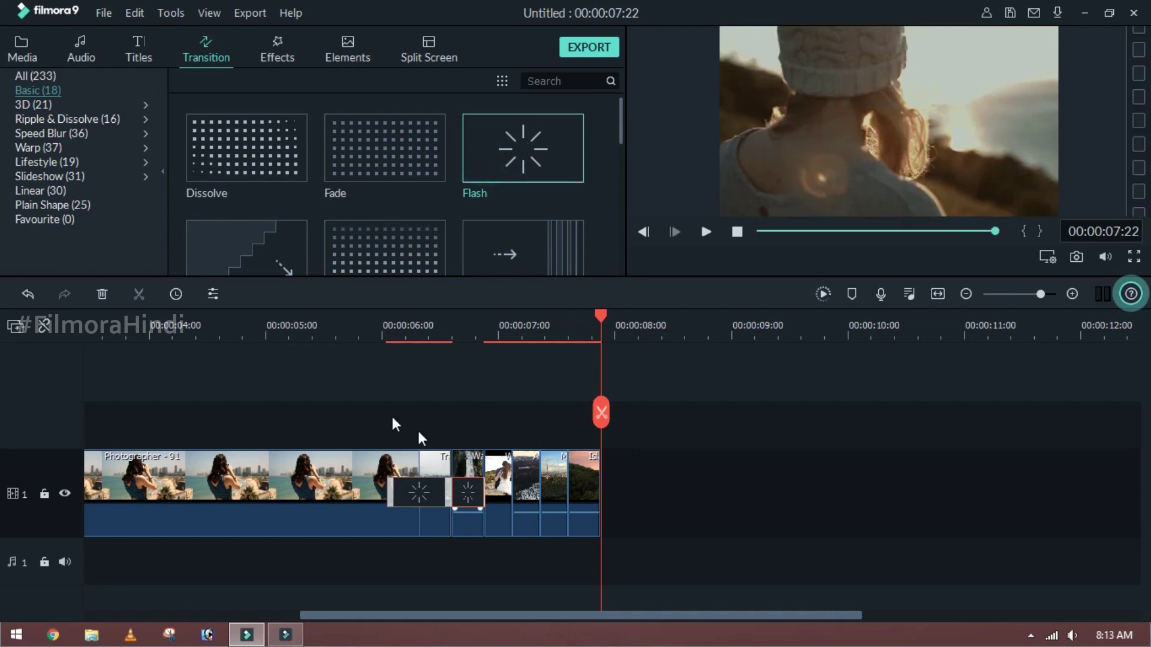
click(293, 312)
key(ctrl+equal)
drag(706, 617, 863, 617)
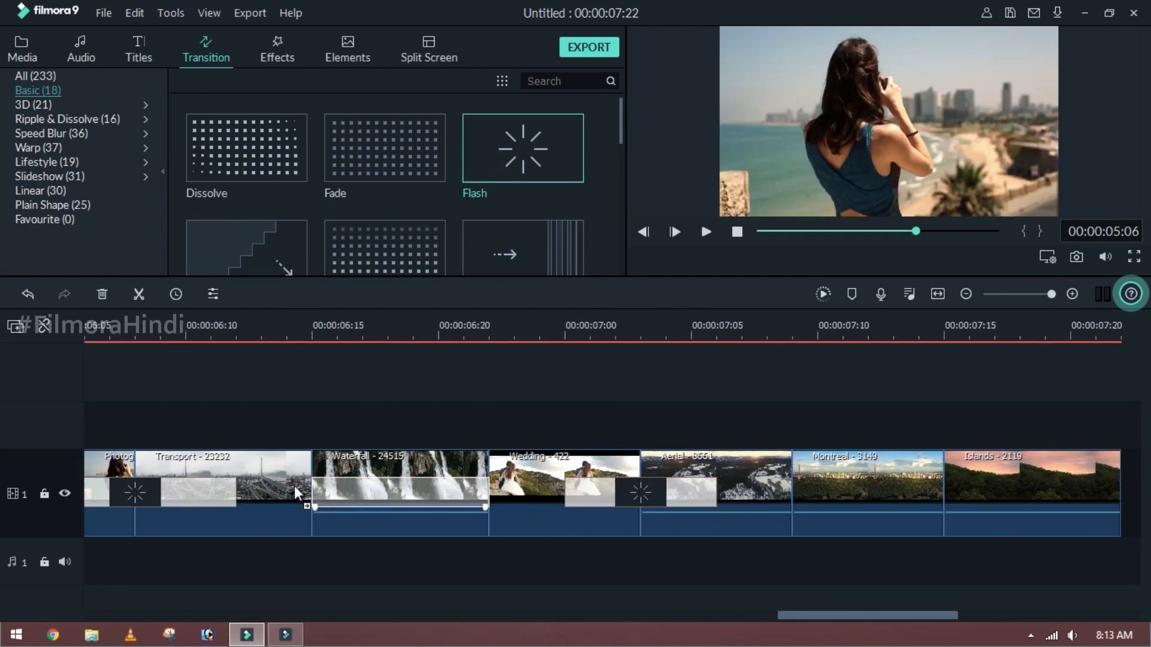
drag(766, 443, 768, 445)
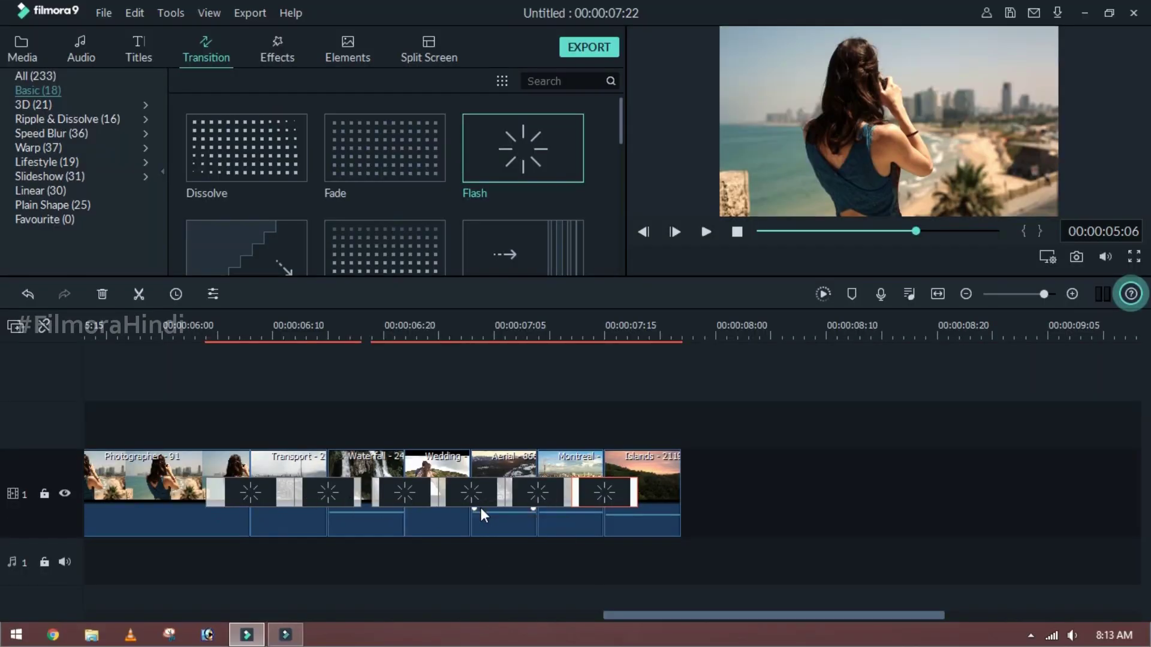
- Set the first Flash transition's duration to 00:00:00:04 and apply it to all transitions
double_click(240, 497)
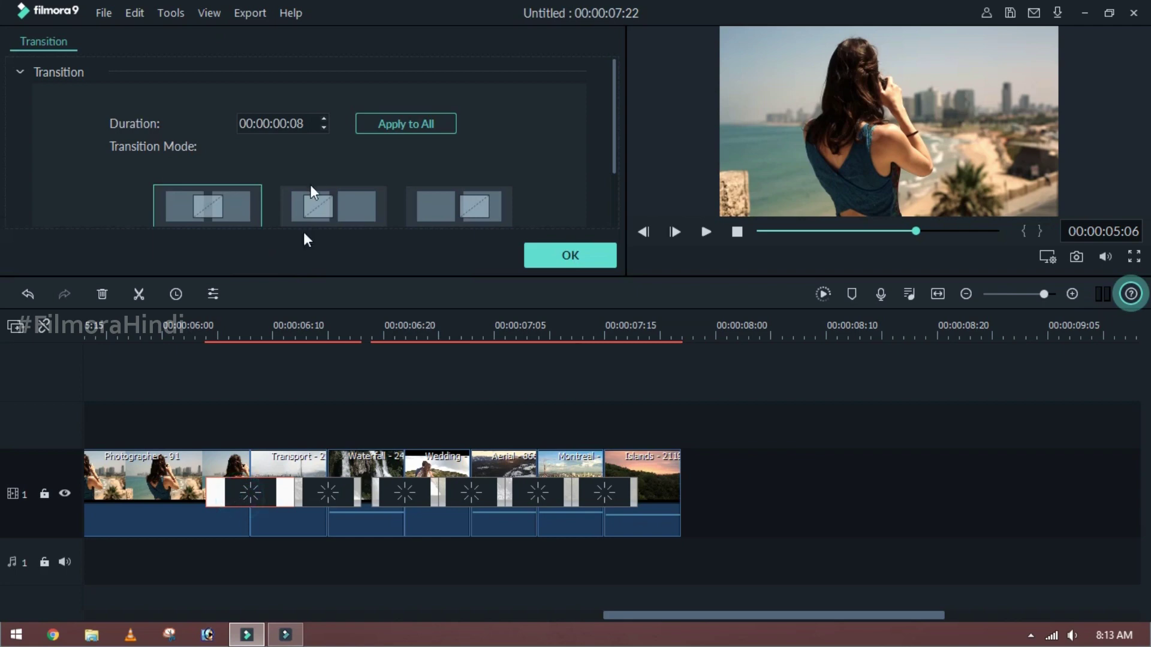
drag(300, 126, 304, 126)
text(4)
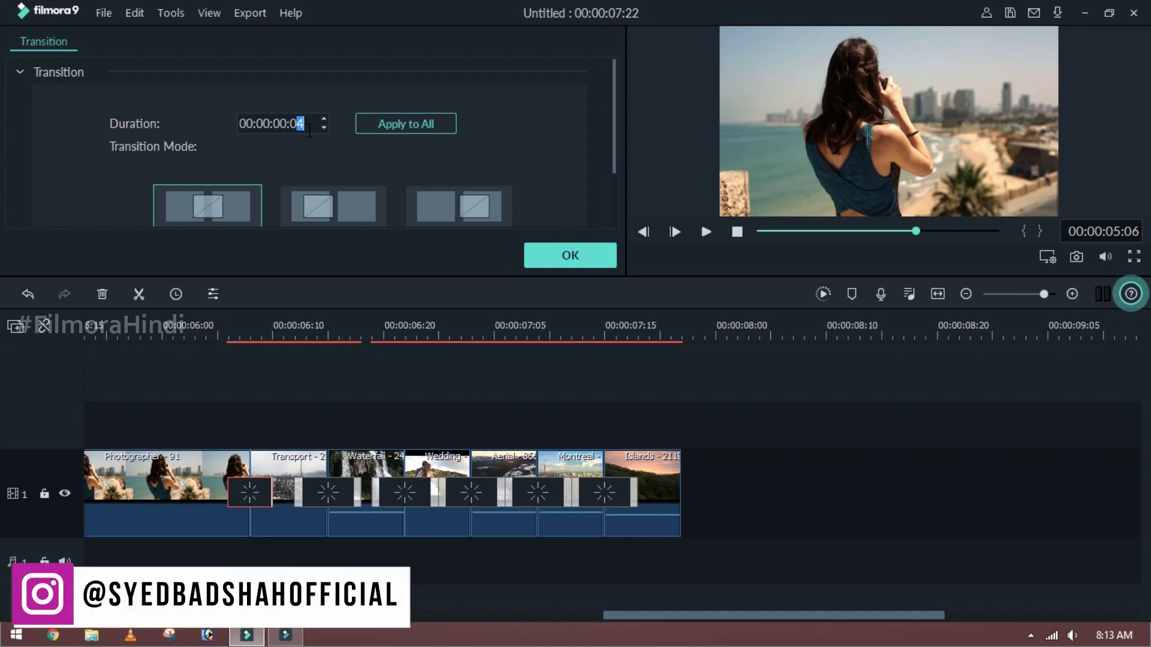
click(375, 127)
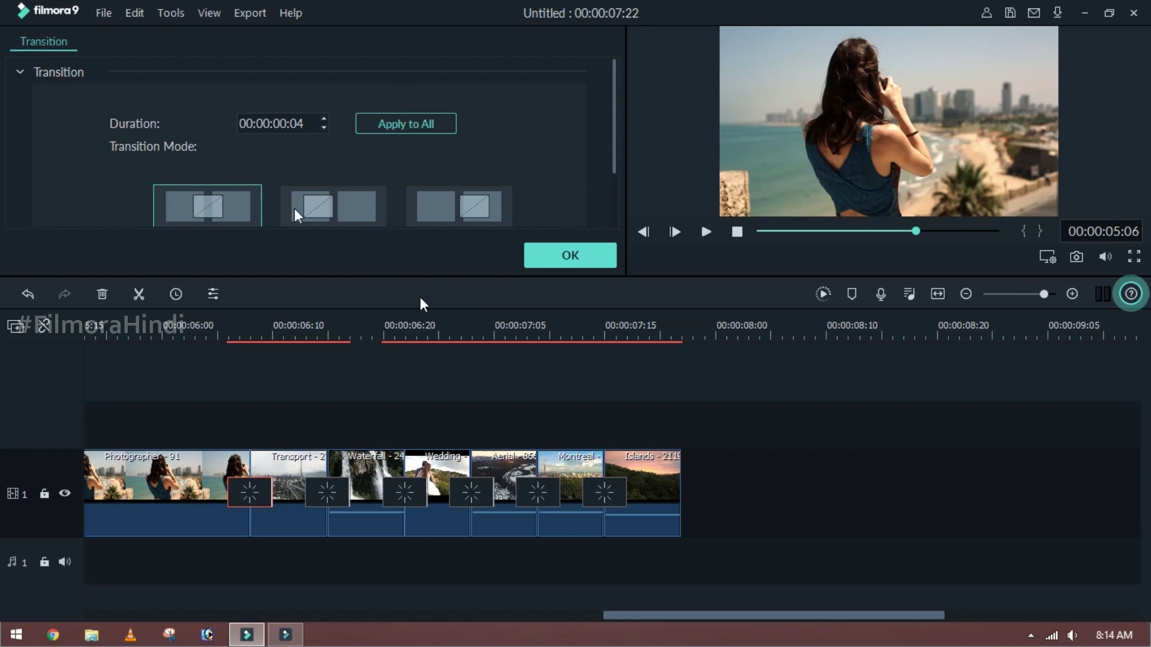
click(567, 263)
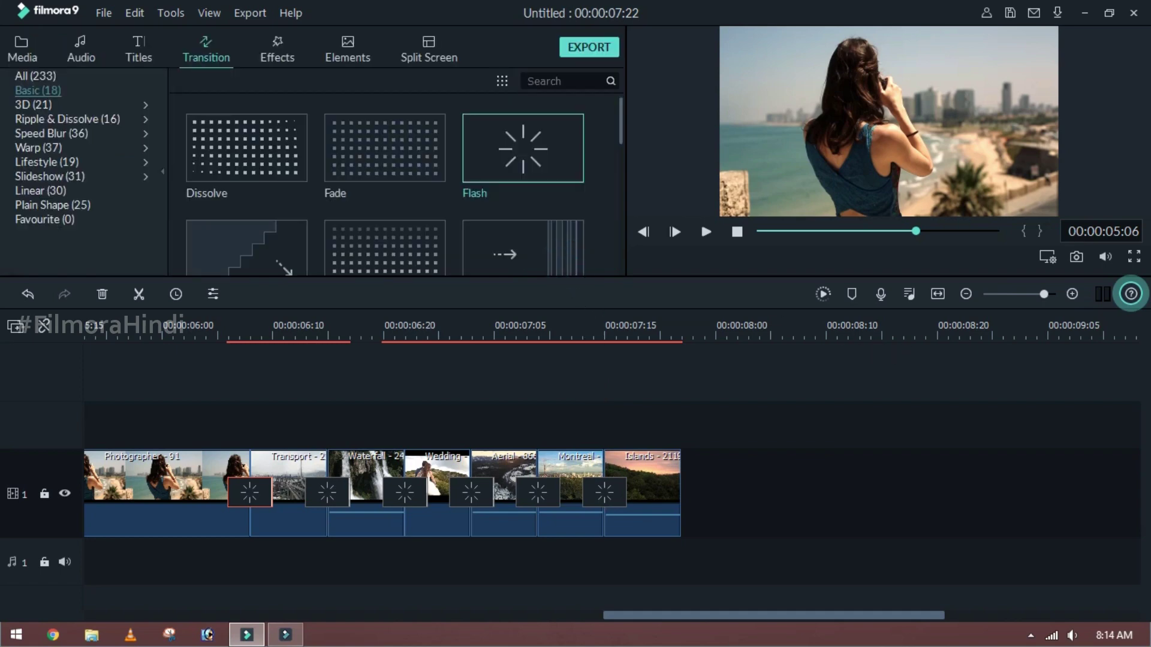
- Place the iPhone Camera Shutter Sound Effect clip on a second video track, starting where the Islands clip ends
drag(681, 615, 645, 617)
scroll(475, 334, down, 5)
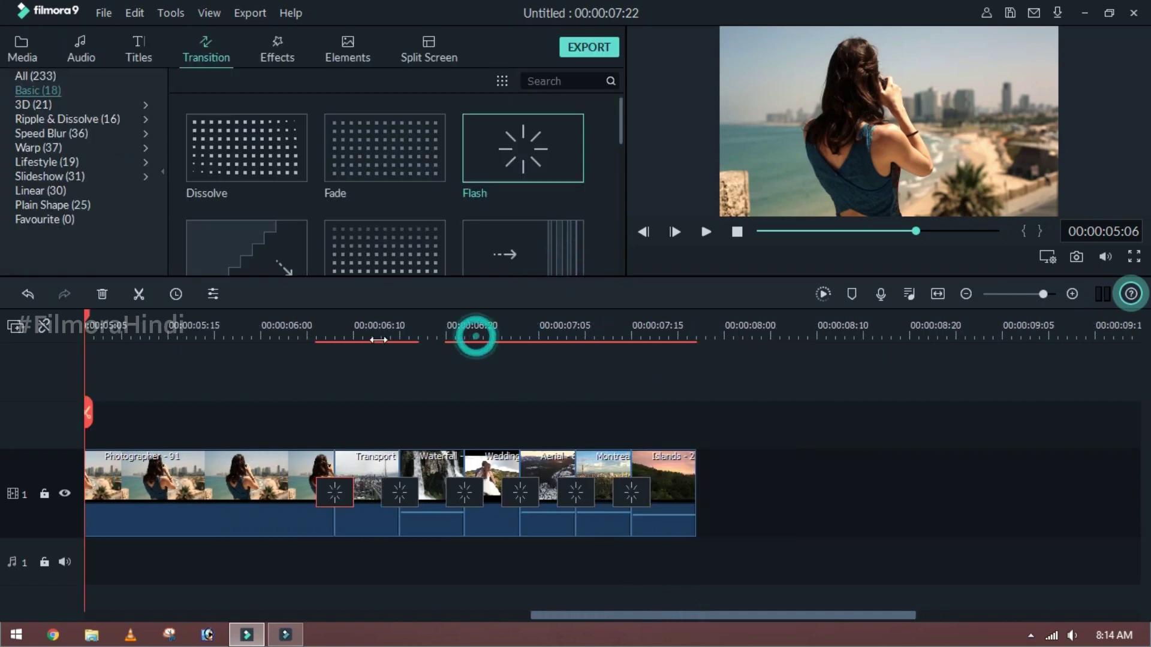
click(22, 49)
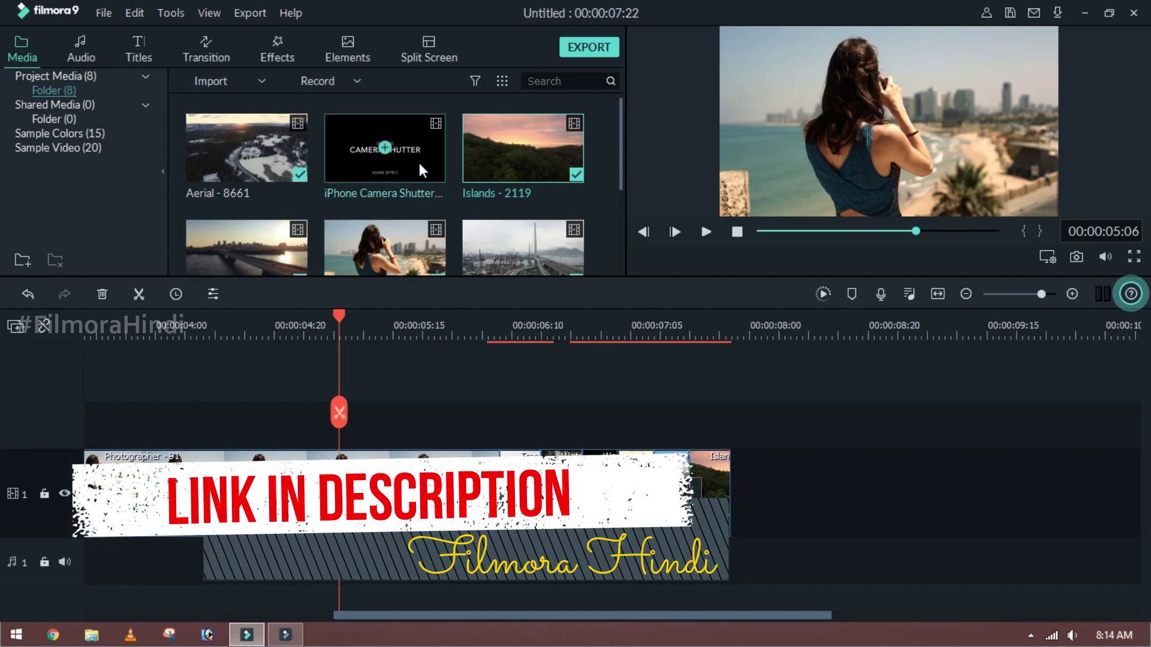
drag(419, 168, 749, 413)
- Detach the audio from the iPhone Camera Shutter Sound Effect clip and delete its video part
right_click(762, 414)
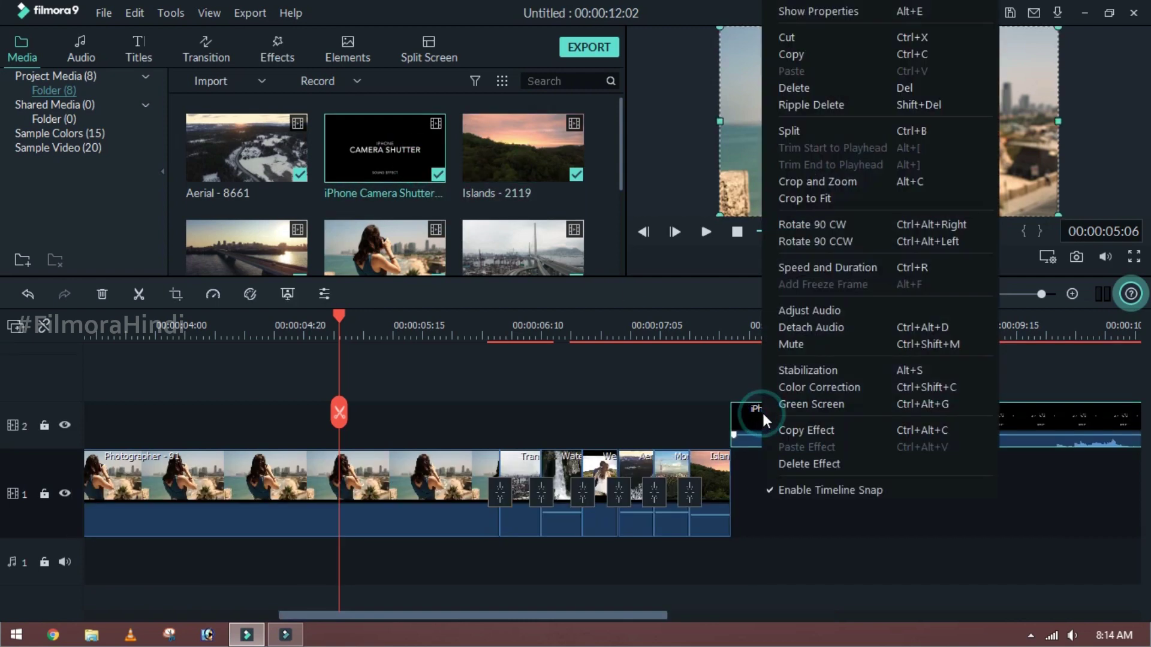
click(809, 328)
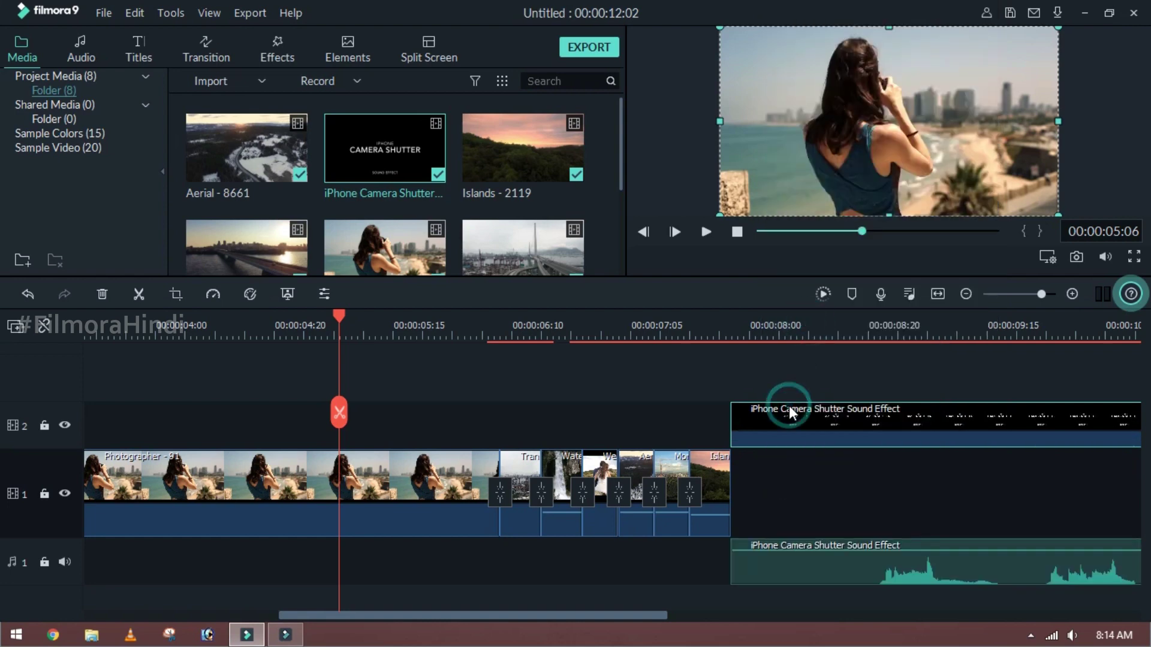
key(Delete)
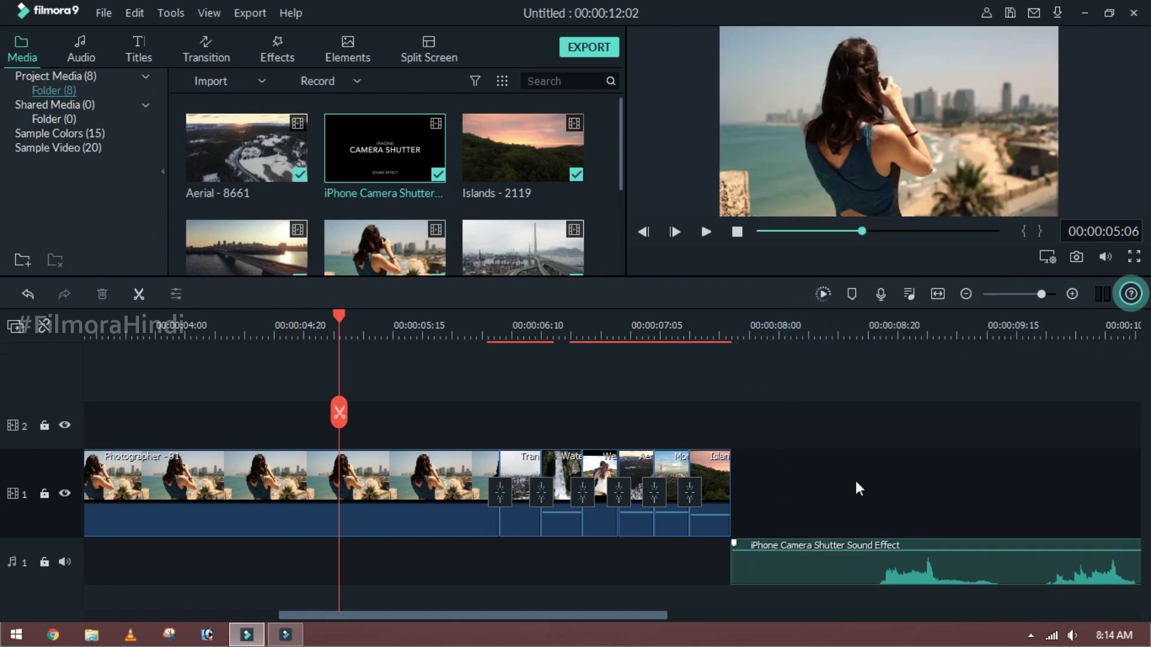
- Split the camera shutter audio at 00:00:08:21, just before the first shutter sound, and delete the silent lead-in
click(864, 325)
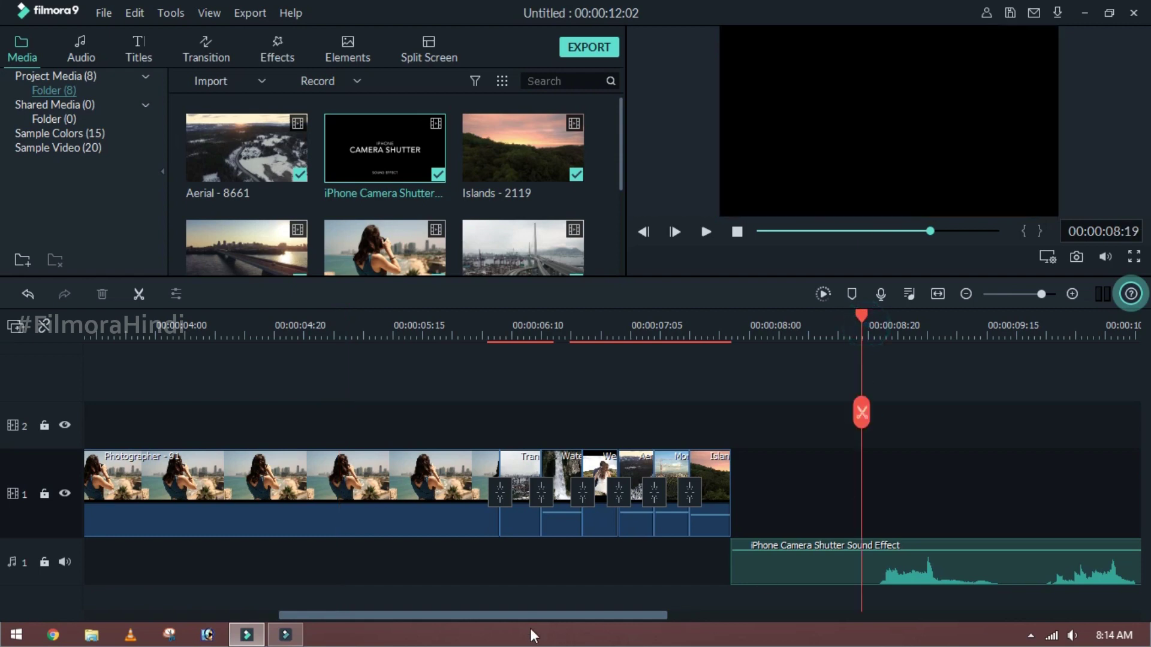
drag(531, 616, 620, 616)
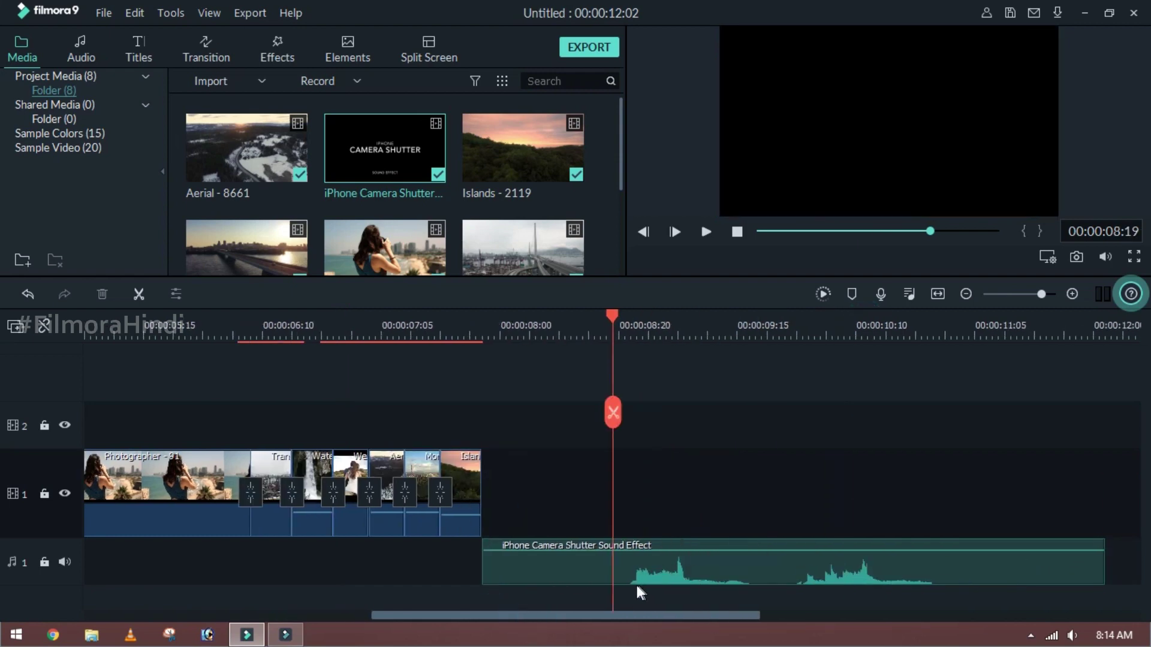
drag(613, 313, 625, 315)
click(645, 560)
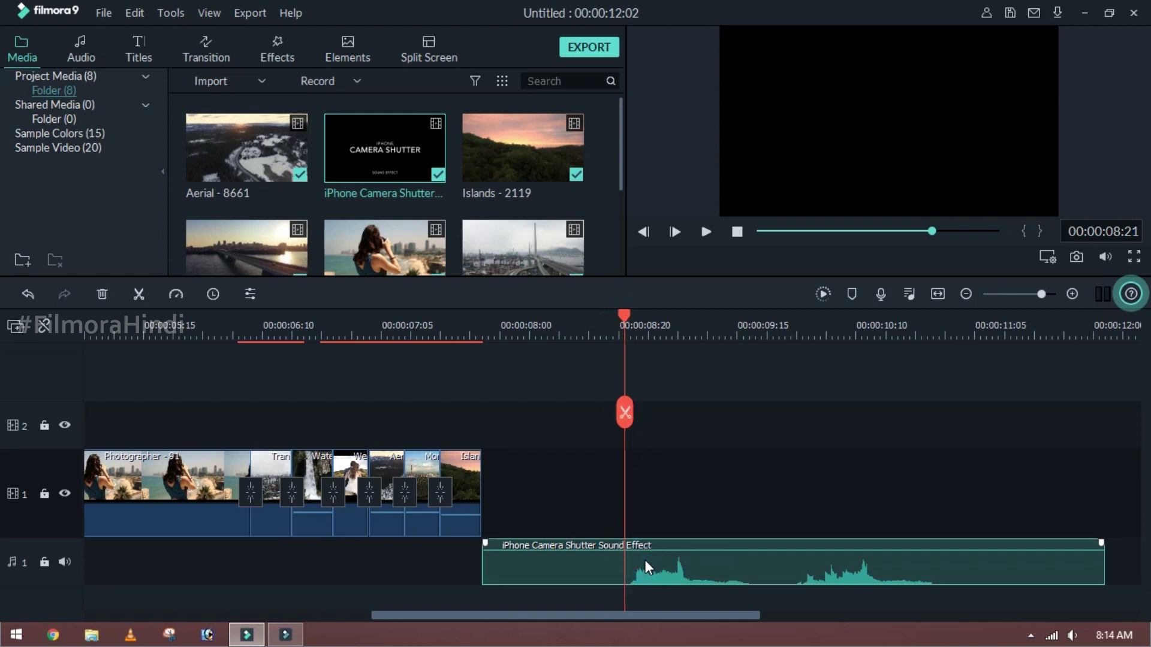
key(ctrl+b)
click(595, 567)
key(Delete)
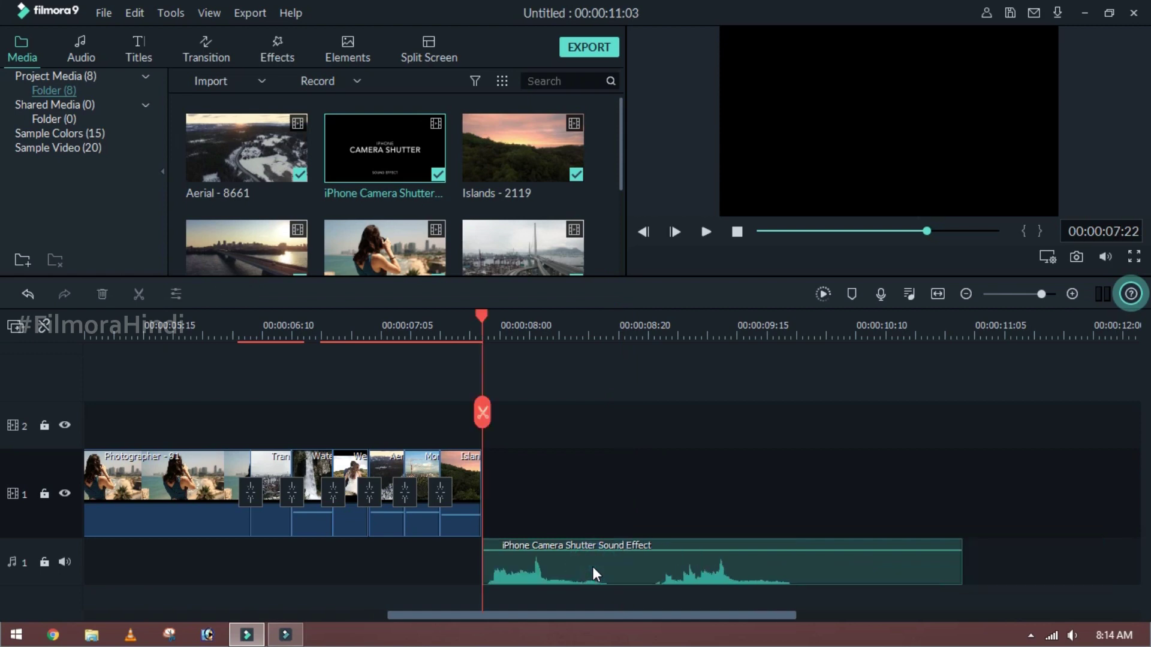
- Split the camera shutter audio at 00:00:08:09, just after the first shutter sound, and delete the remaining part
click(592, 566)
key(space)
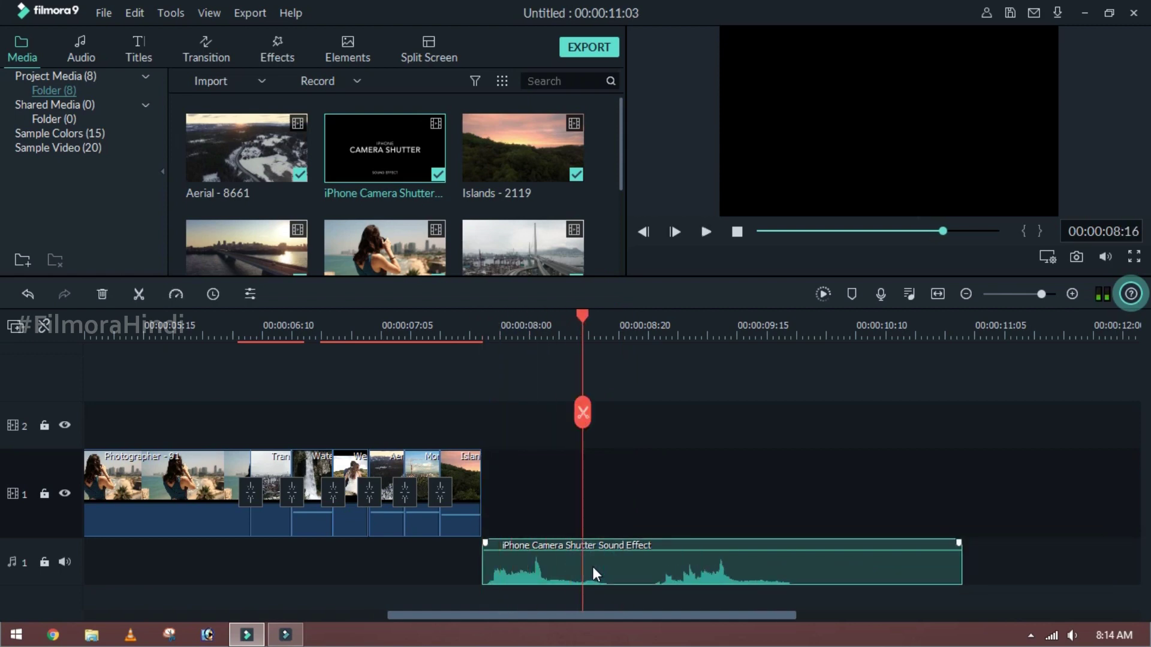
click(602, 516)
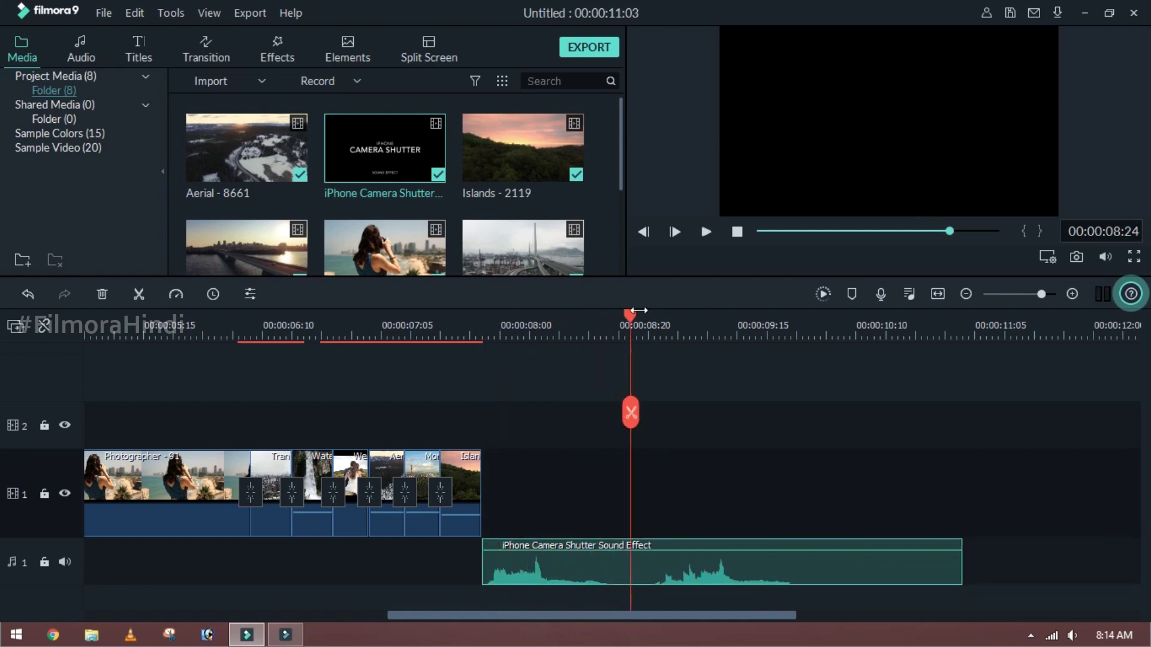
drag(634, 314, 555, 329)
click(572, 558)
key(ctrl+b)
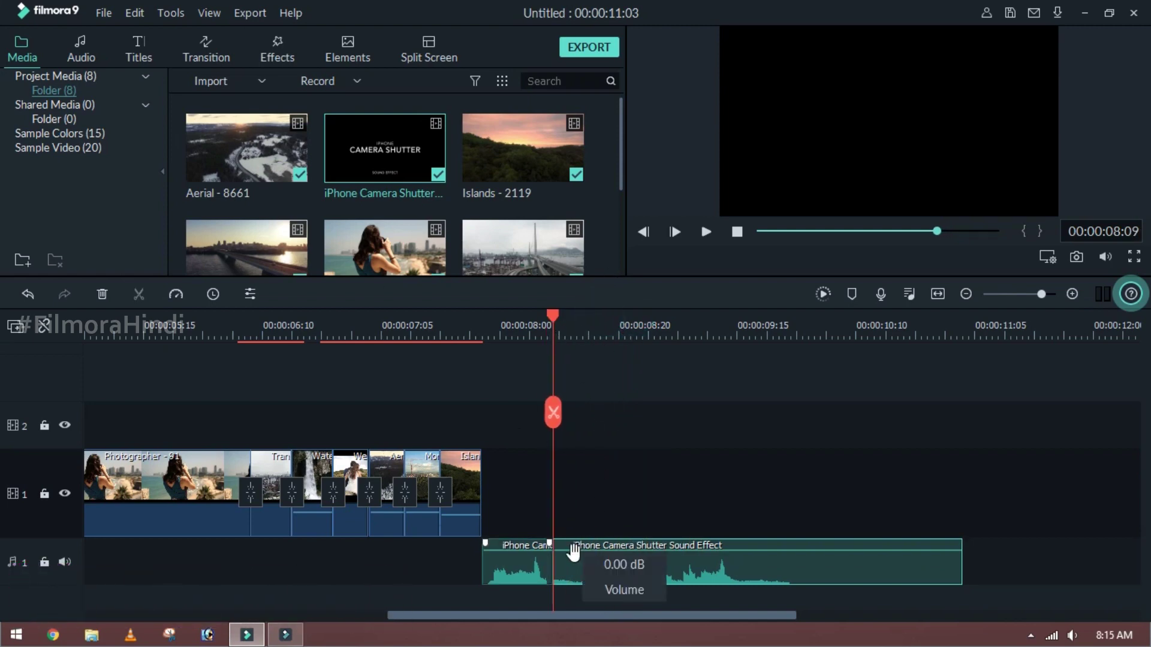
mouse_move(680, 566)
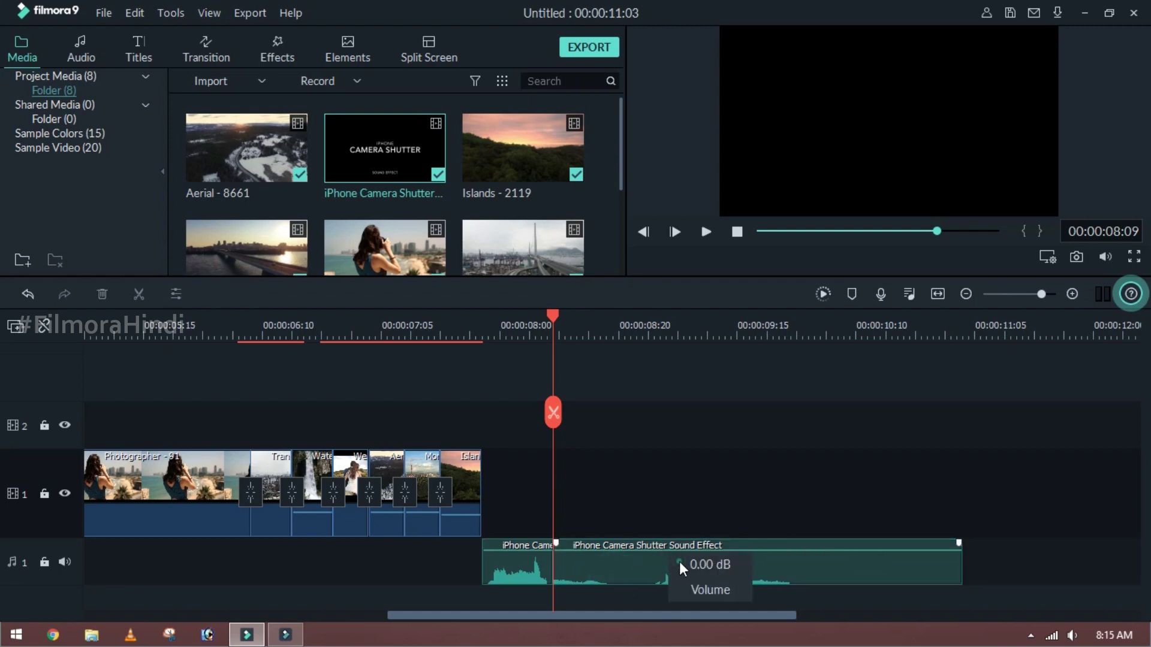
click(678, 562)
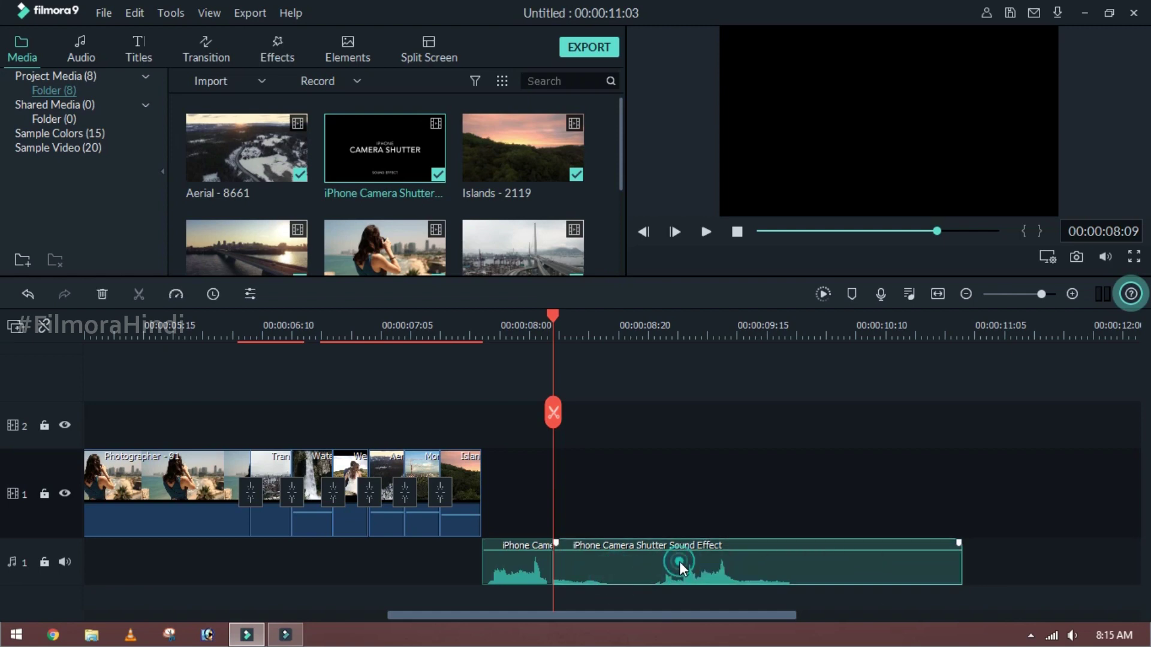
key(Delete)
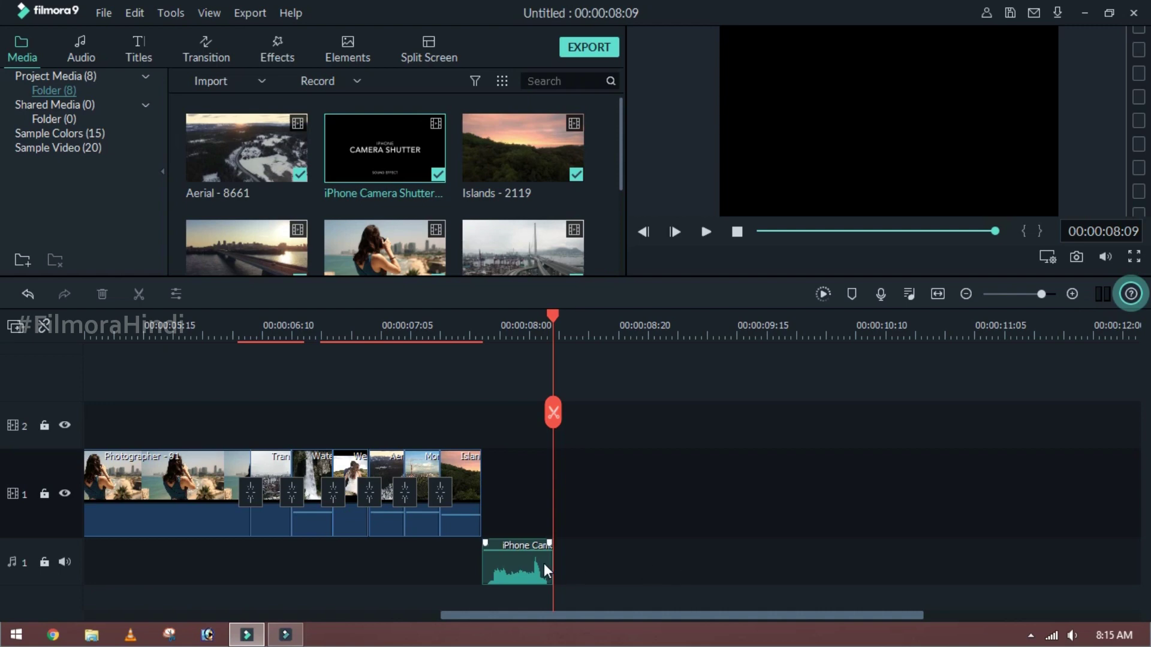
- Move the trimmed shutter sound under the first Flash transition, after the Photographer clip, and render the timeline preview
drag(527, 562, 237, 564)
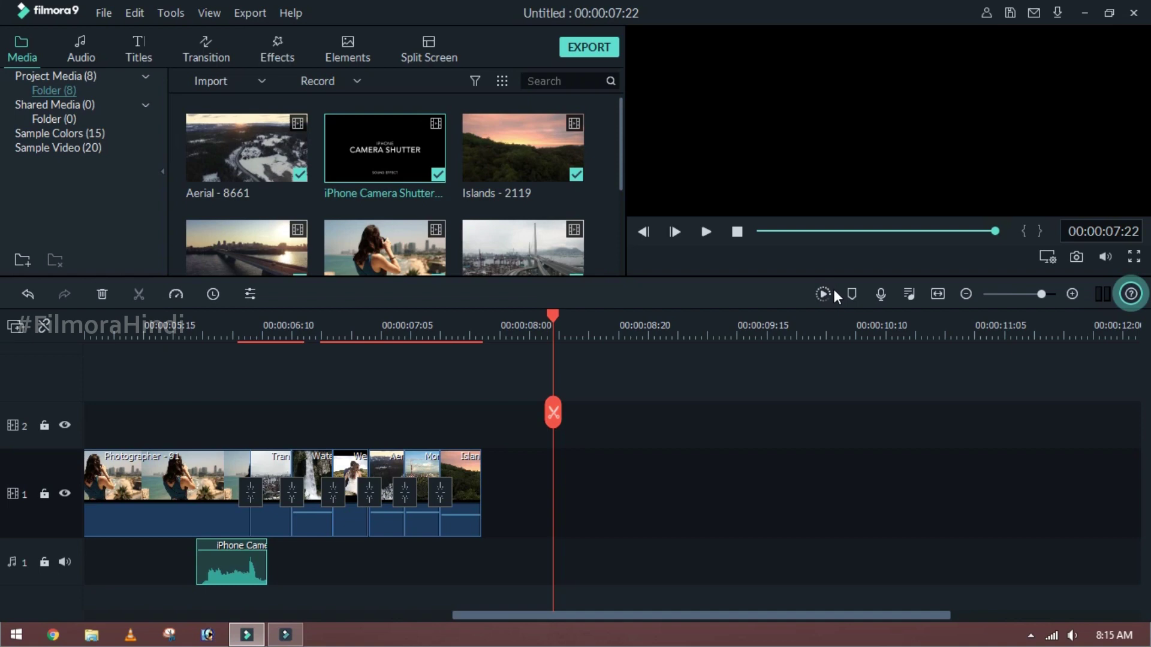
click(187, 340)
click(214, 492)
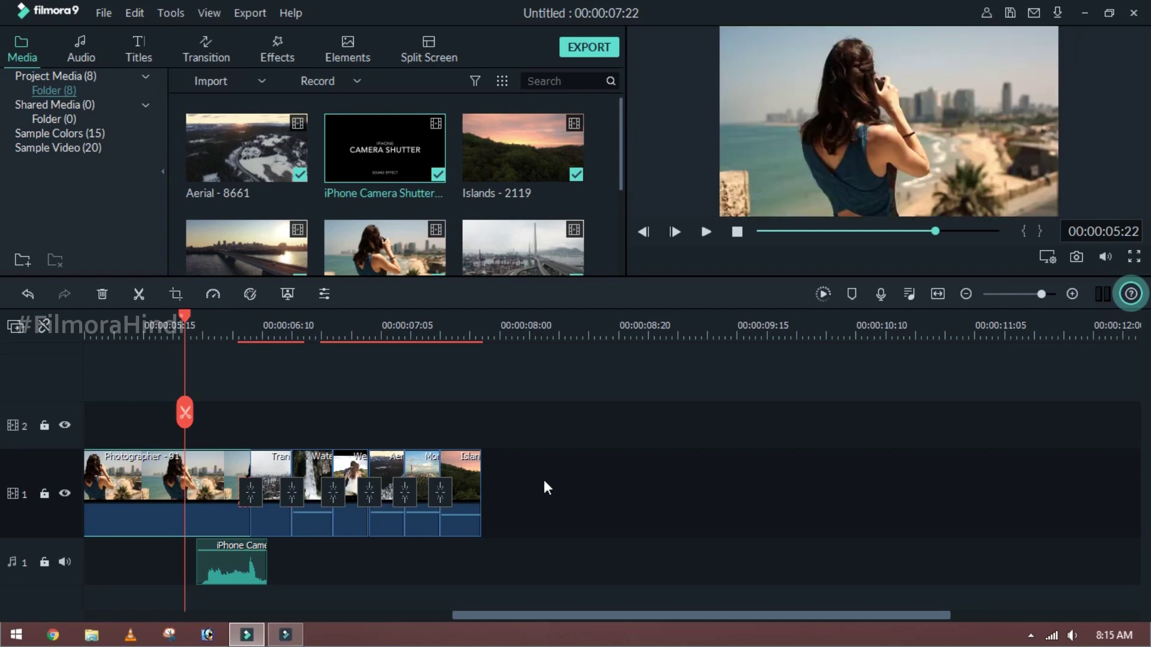
click(823, 295)
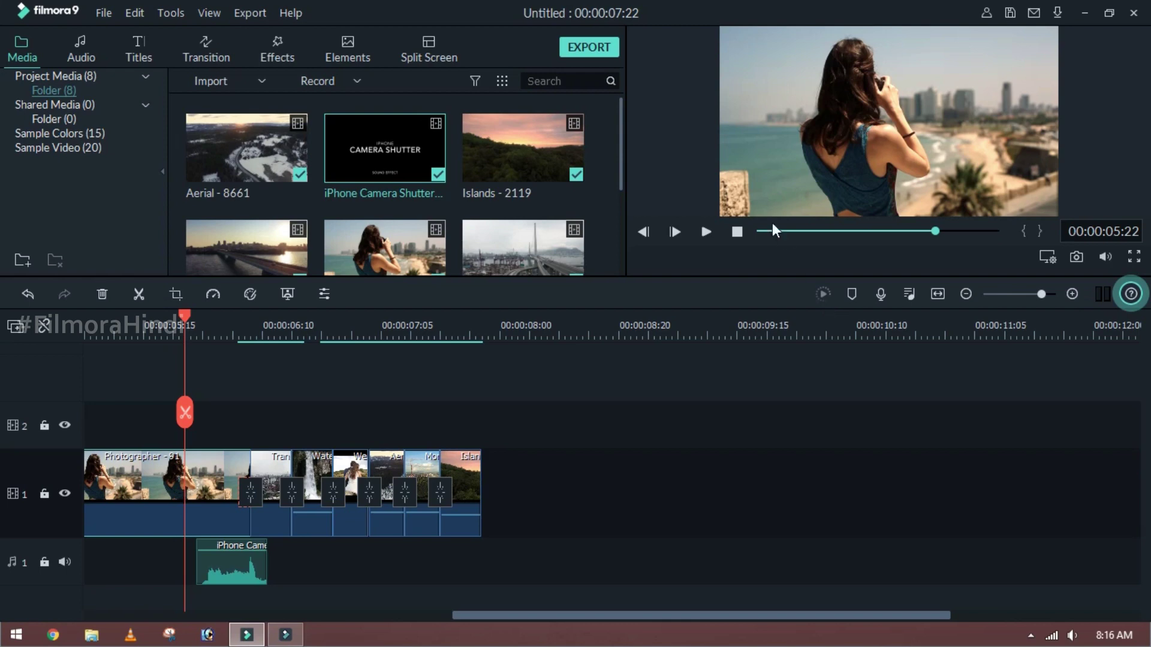
- Play the whole sequence from the beginning to check the shutter sound against the Flash transitions
click(737, 232)
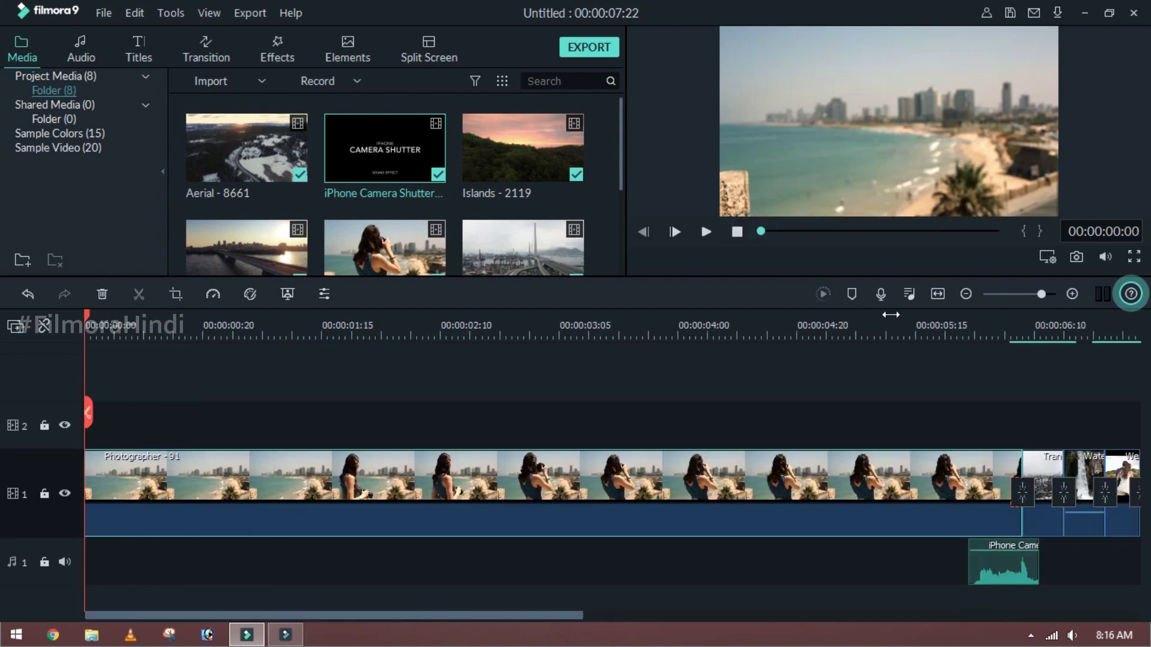
click(941, 294)
key(space)
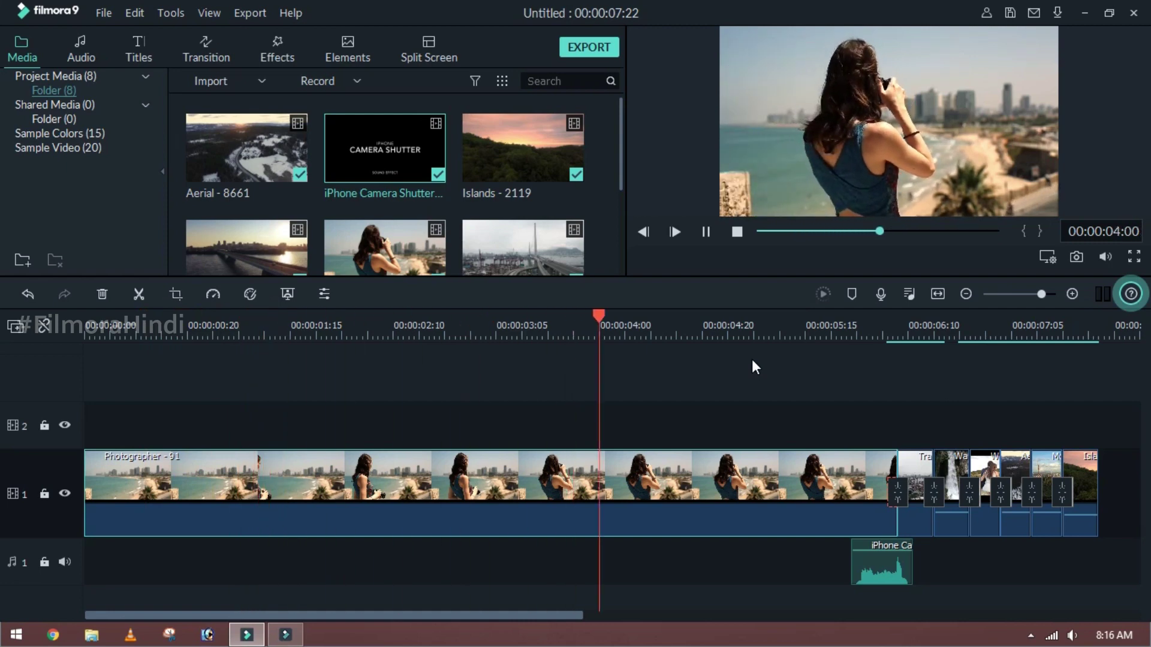
key(space)
key(space)
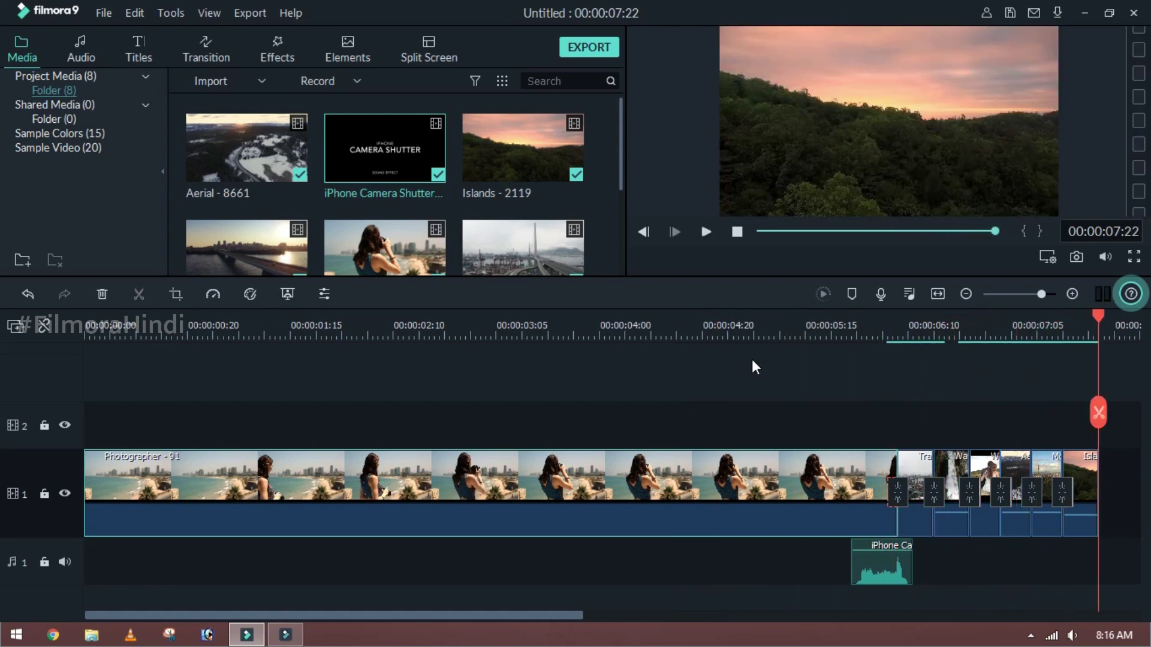
- Review the sequence in the full-screen preview, exit full screen and pause playback
click(804, 231)
key(space)
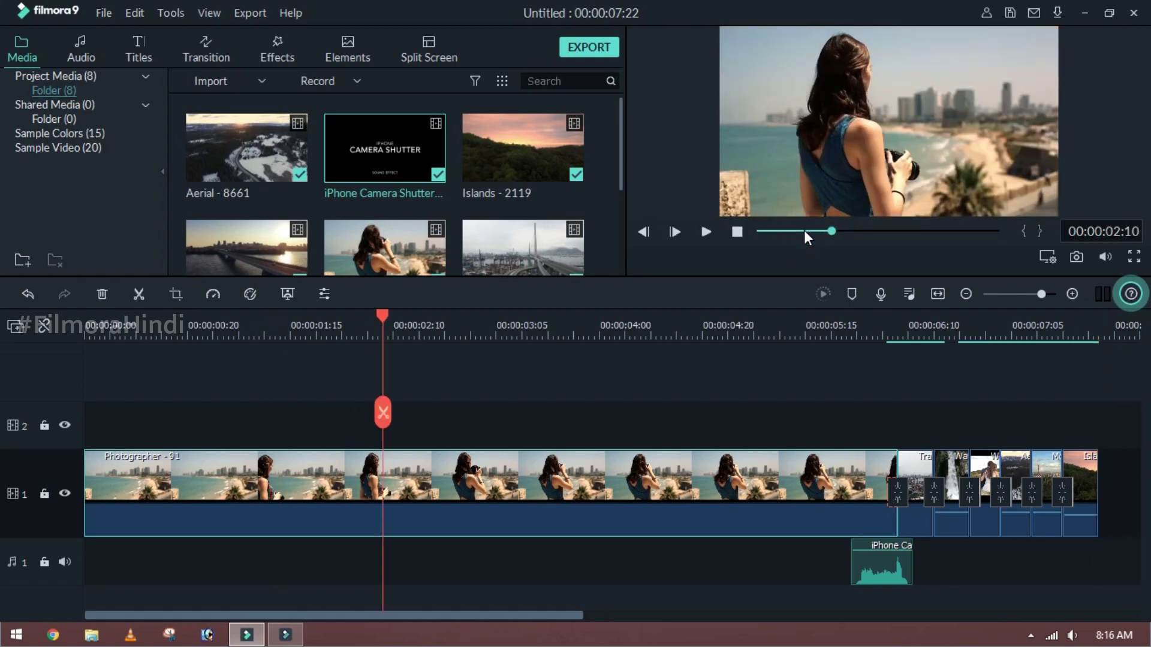
click(1133, 258)
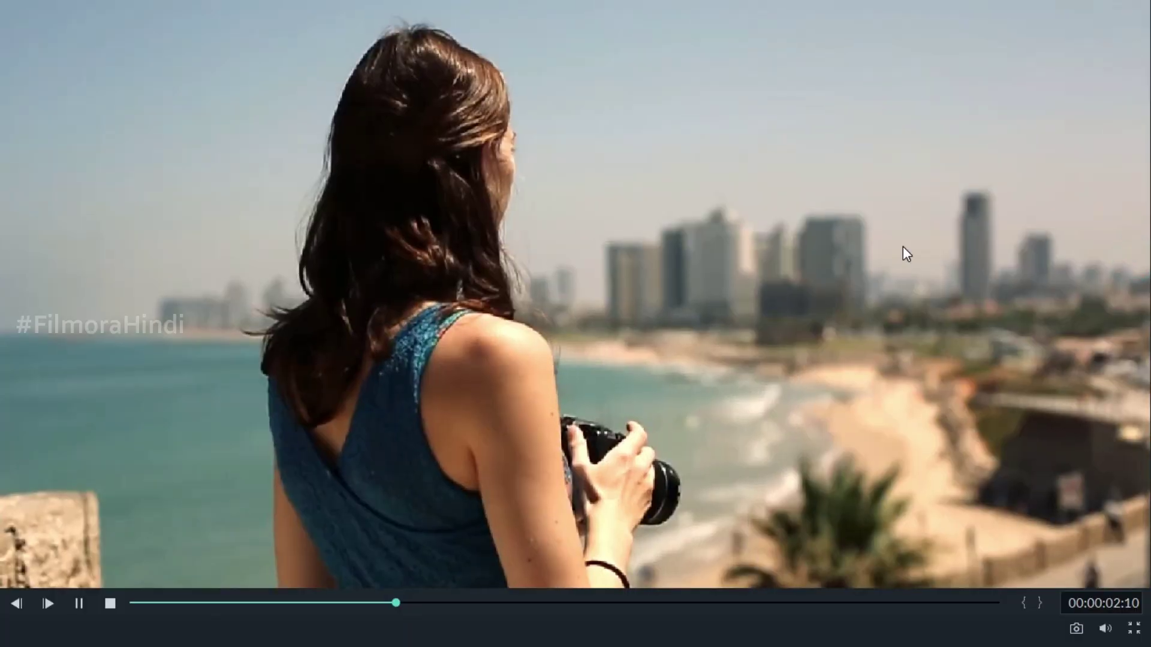
key(space)
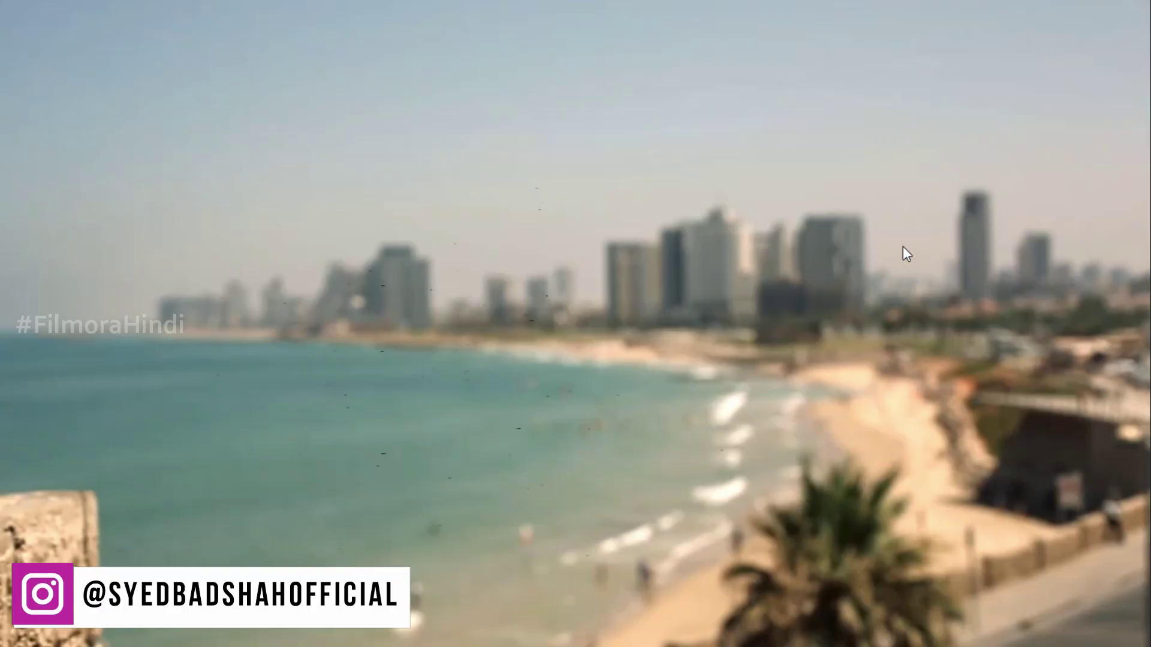
key(Escape)
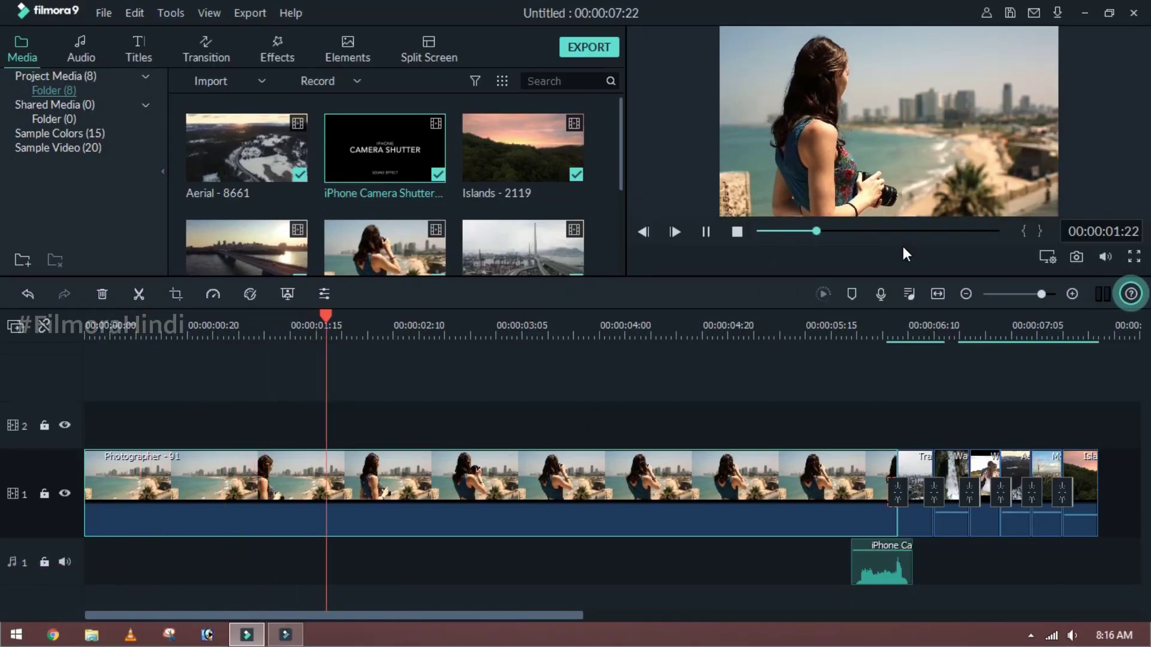
key(space)
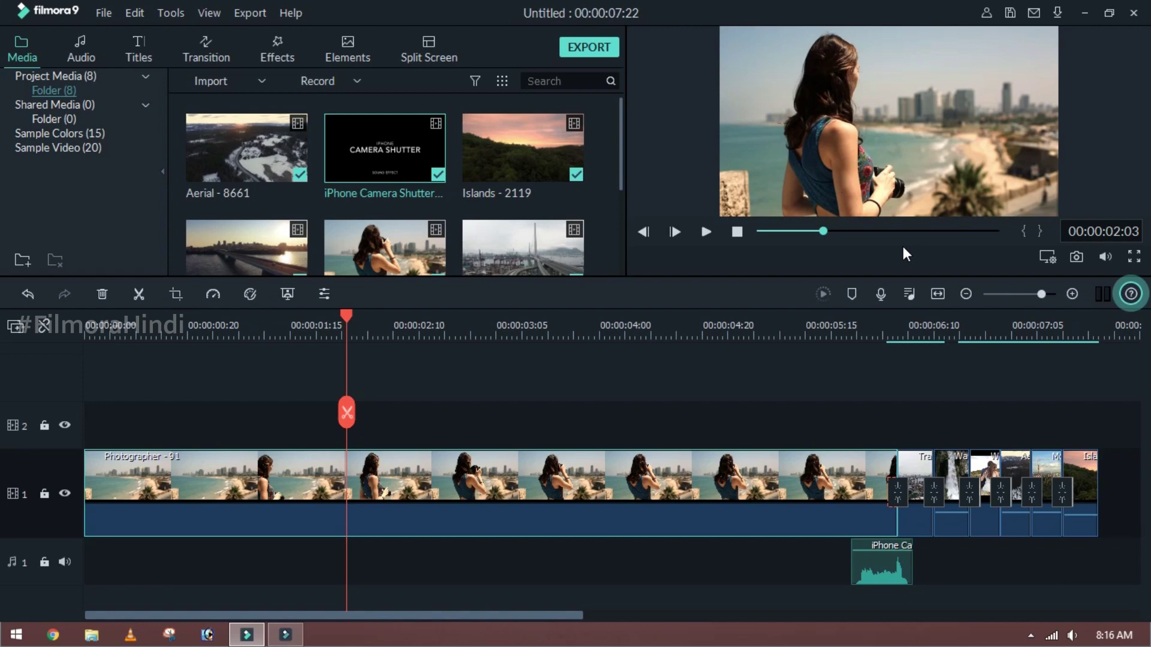